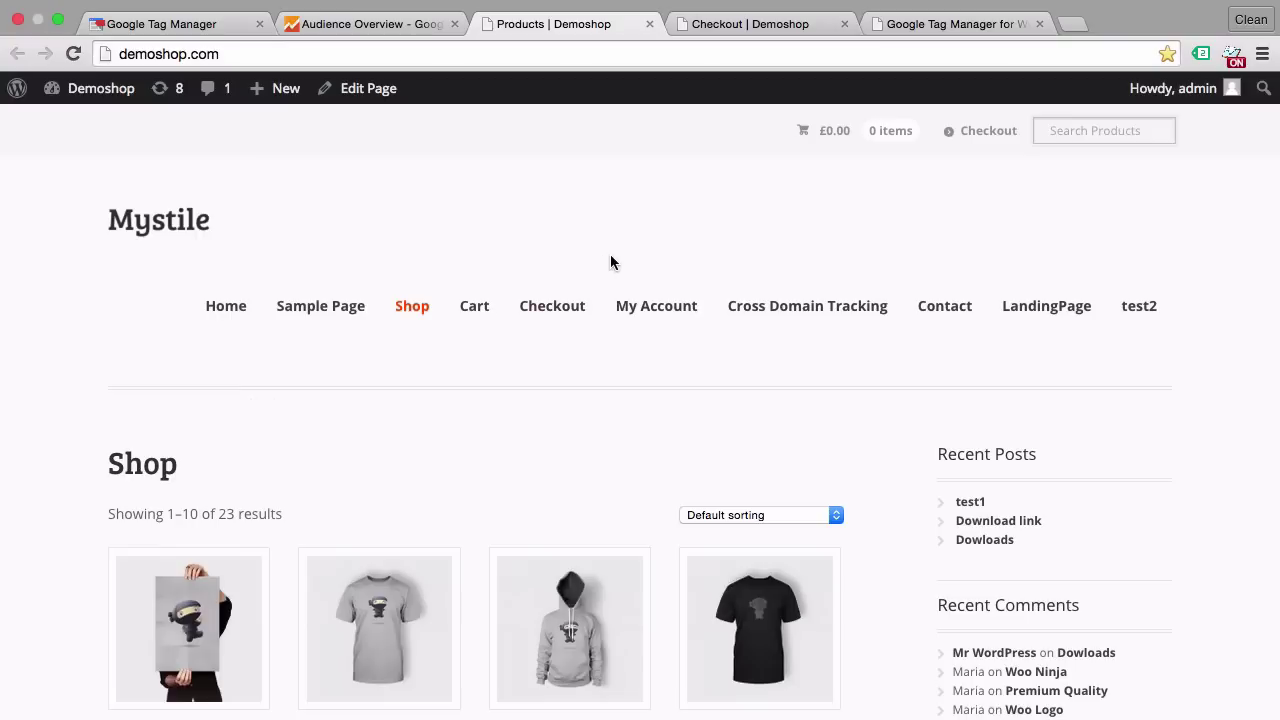
# Save the Google Tag Manager plugin's WooCommerce integration settings with classic e-commerce tracking enabled
pyautogui.click(918, 23)
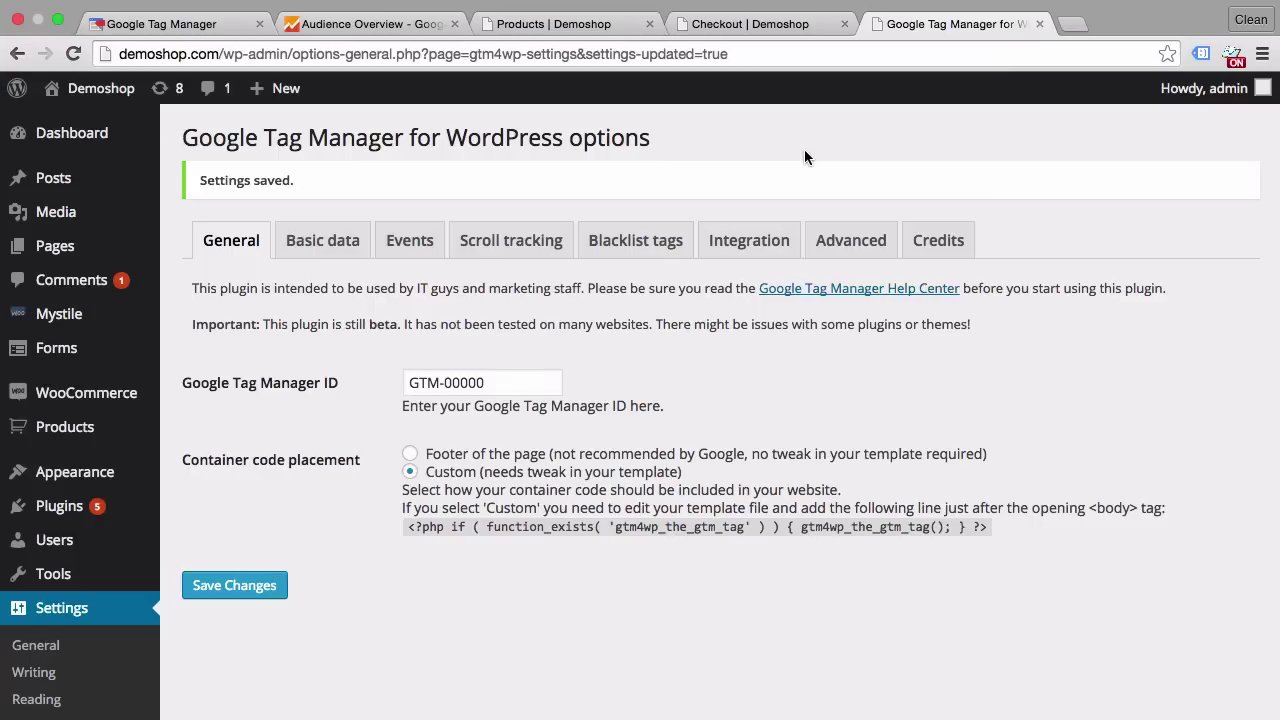
pyautogui.click(769, 246)
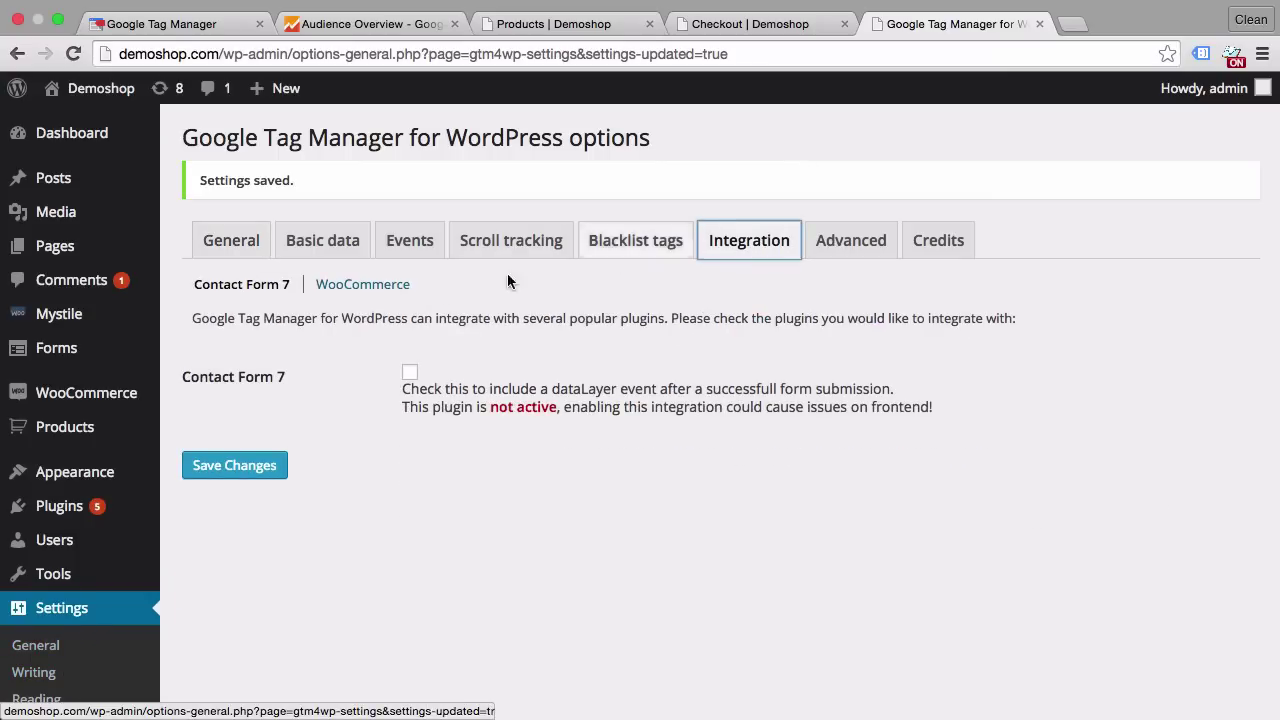
pyautogui.click(400, 290)
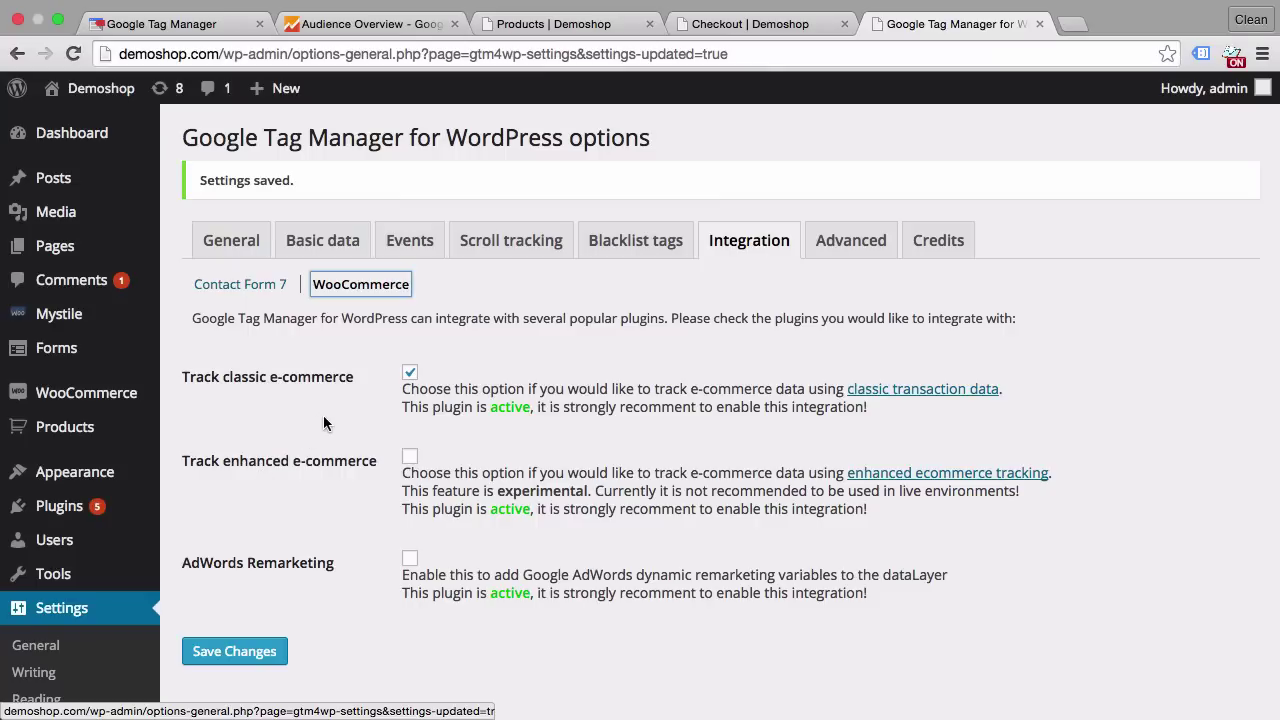
pyautogui.click(218, 649)
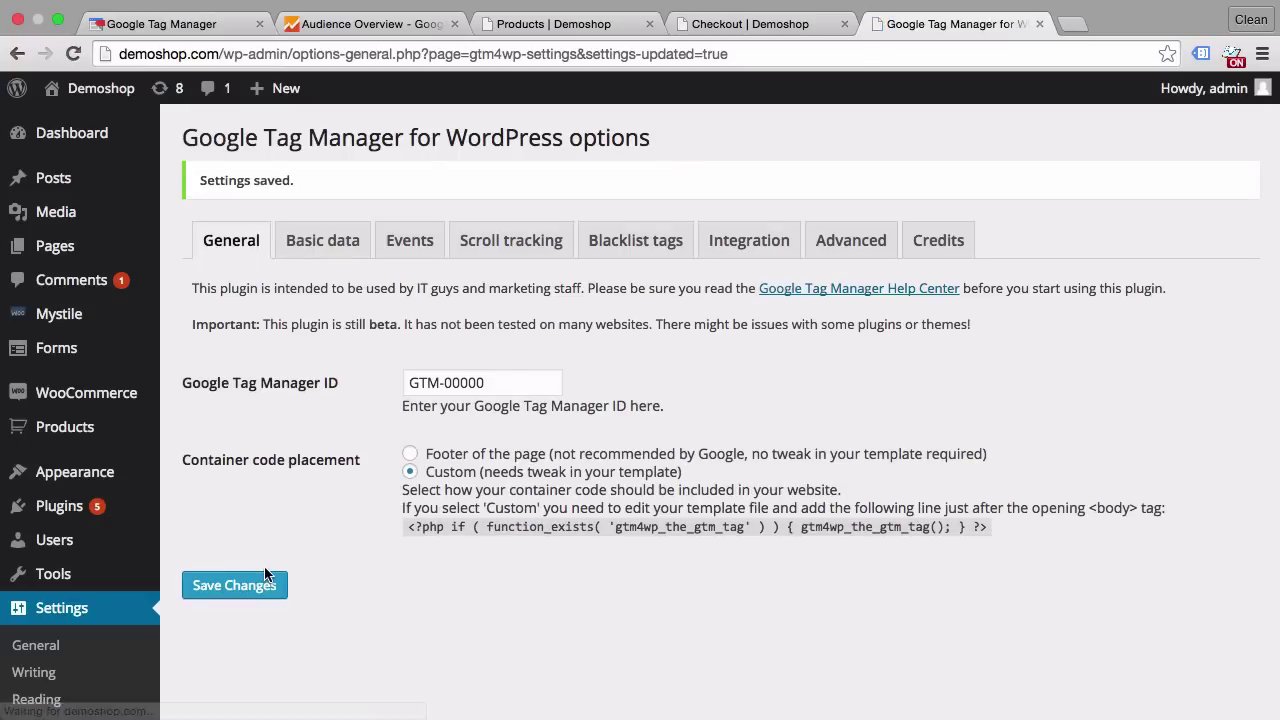
# Add the Flying Ninja poster from the Demoshop product page to the cart
pyautogui.click(582, 28)
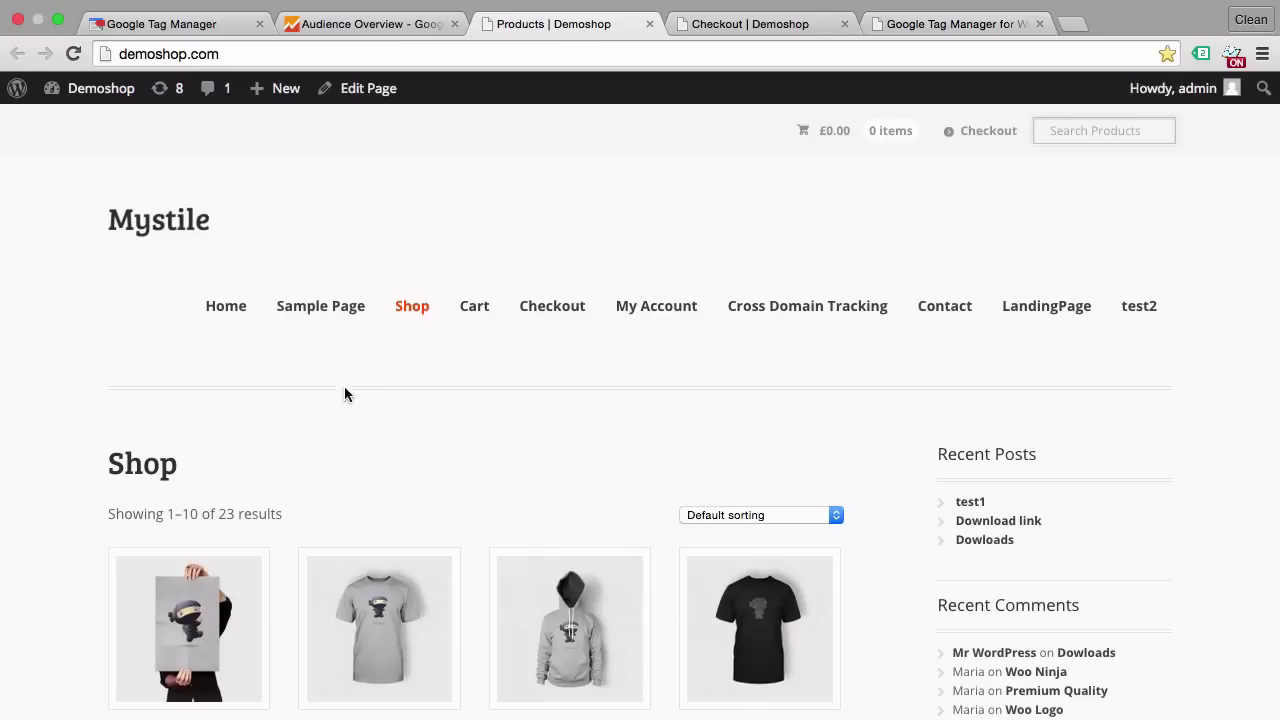
pyautogui.scroll(-3, 335, 413)
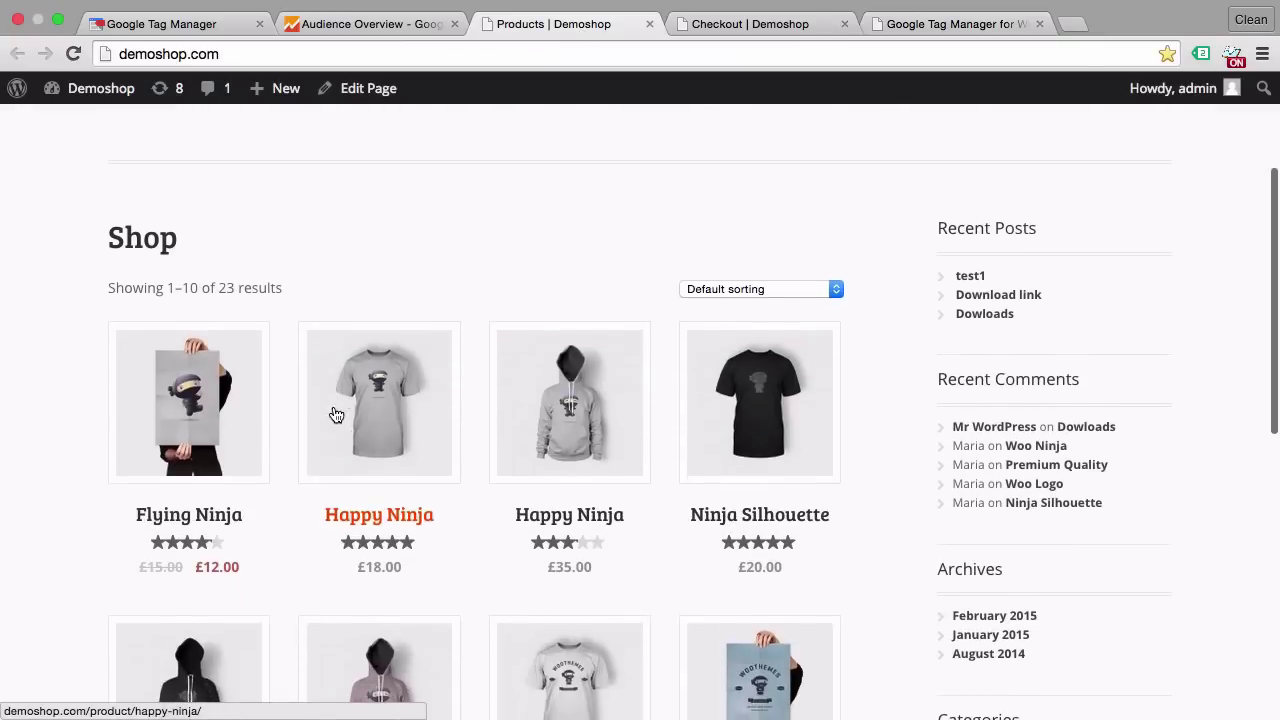
pyautogui.click(186, 400)
pyautogui.scroll(-3, 697, 490)
pyautogui.click(689, 323)
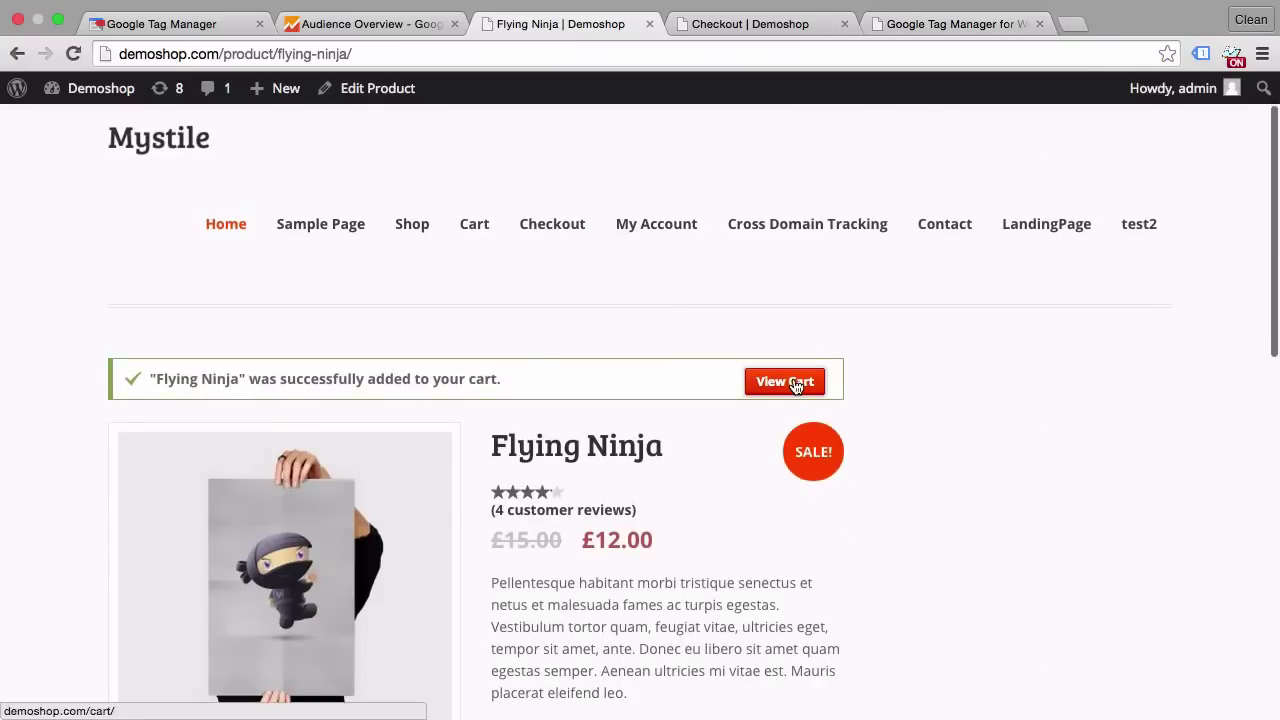
# Check out the cart and place the order with Direct Bank Transfer as the payment method
pyautogui.click(786, 380)
pyautogui.scroll(-3, 606, 349)
pyautogui.click(772, 430)
pyautogui.scroll(-10, 411, 421)
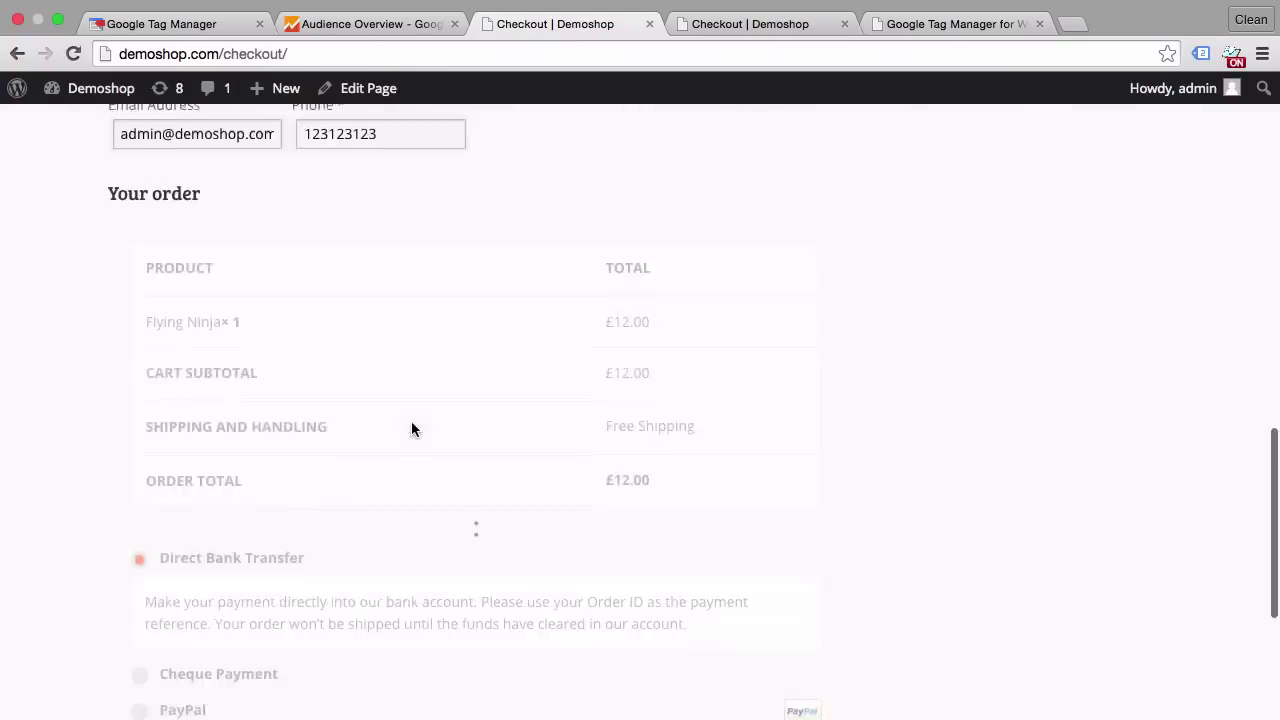
pyautogui.click(226, 678)
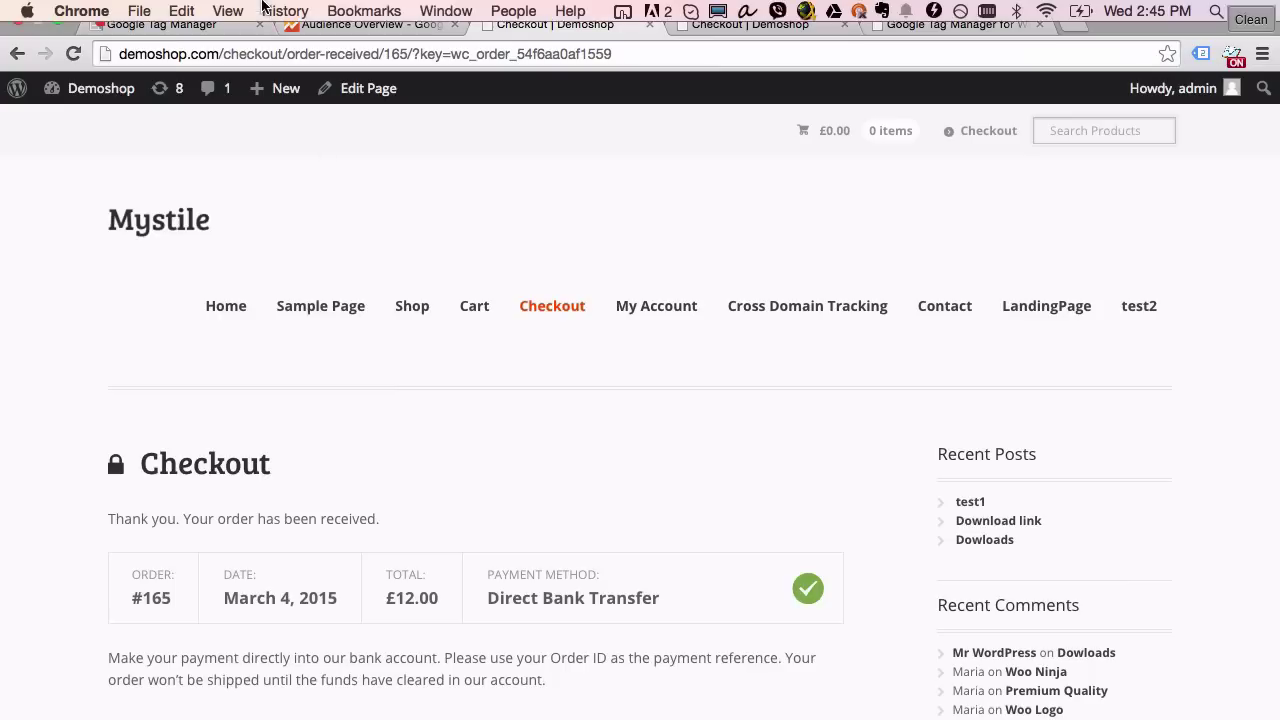
# Open the JavaScript console on the order confirmation page and evaluate dataLayer
pyautogui.click(240, 14)
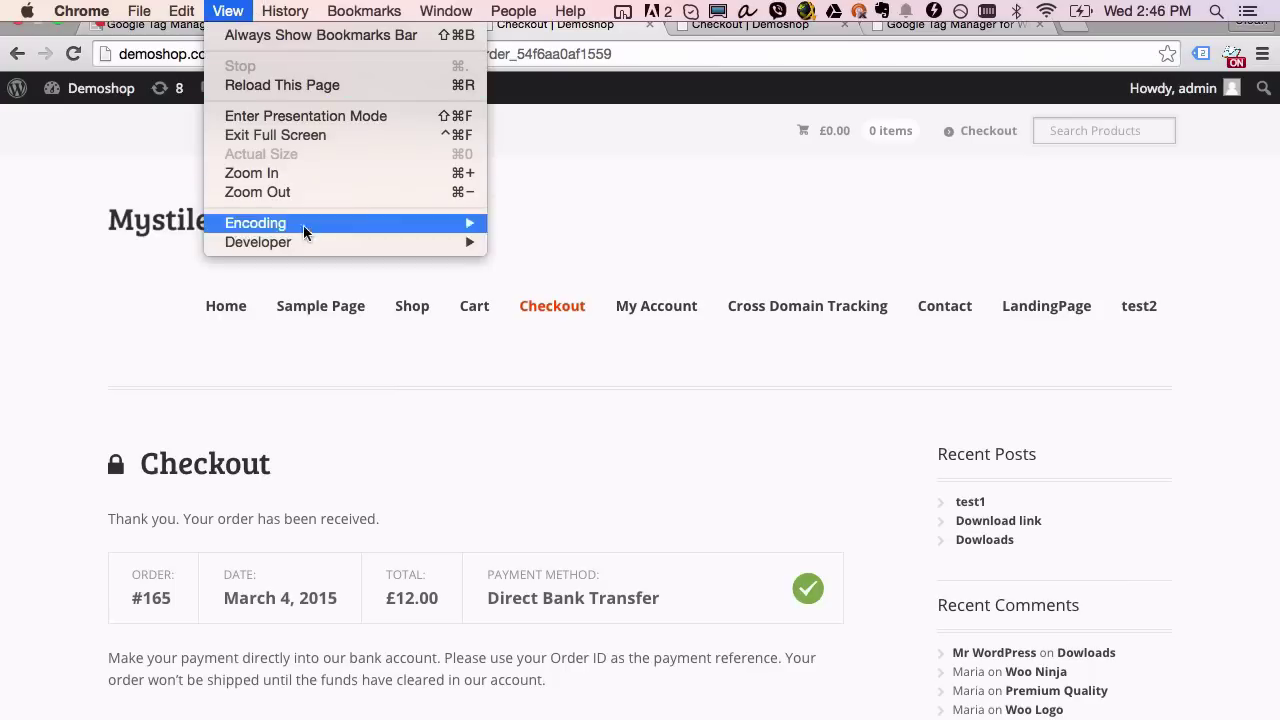
pyautogui.moveTo(304, 240)
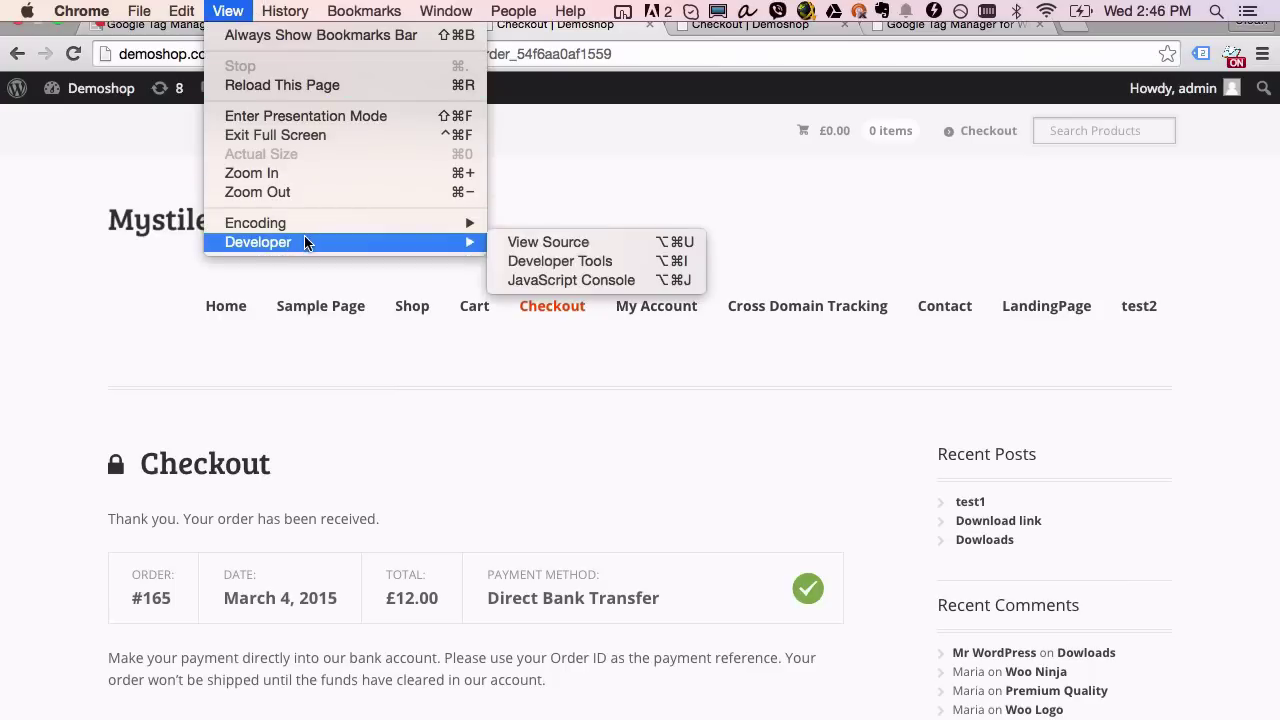
pyautogui.click(566, 287)
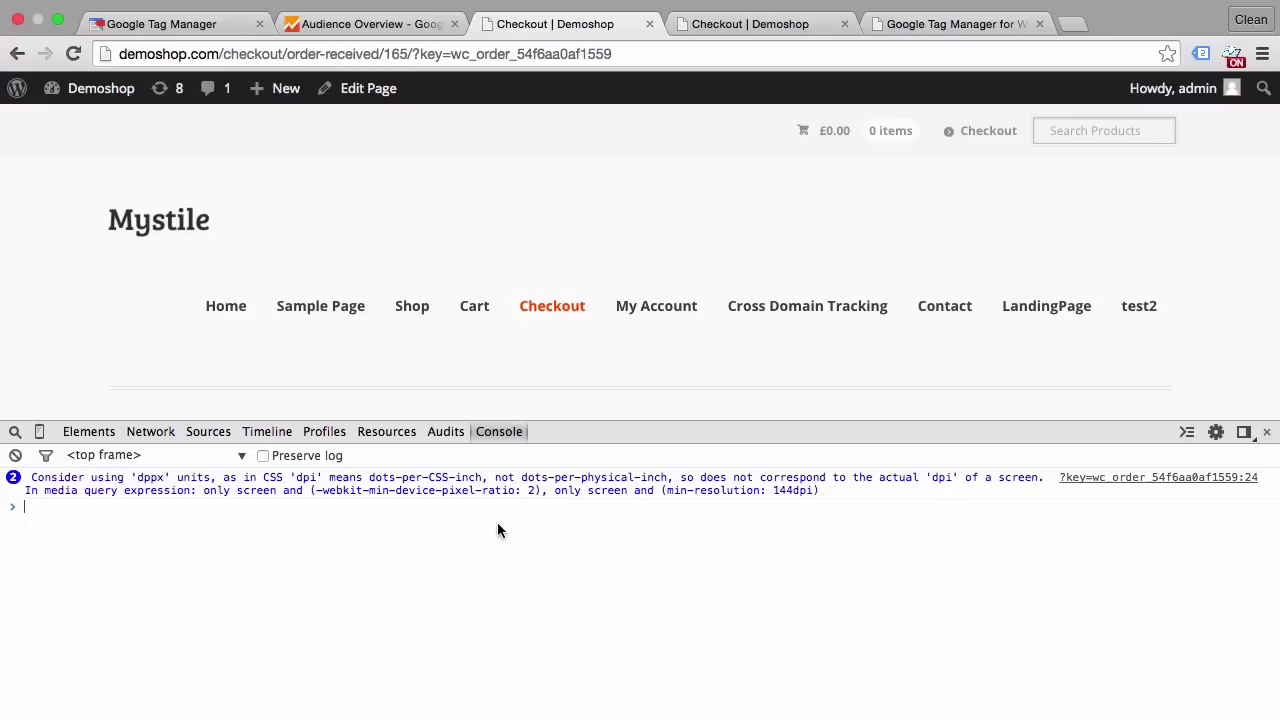
pyautogui.write('dataLayer')
pyautogui.press('Return')
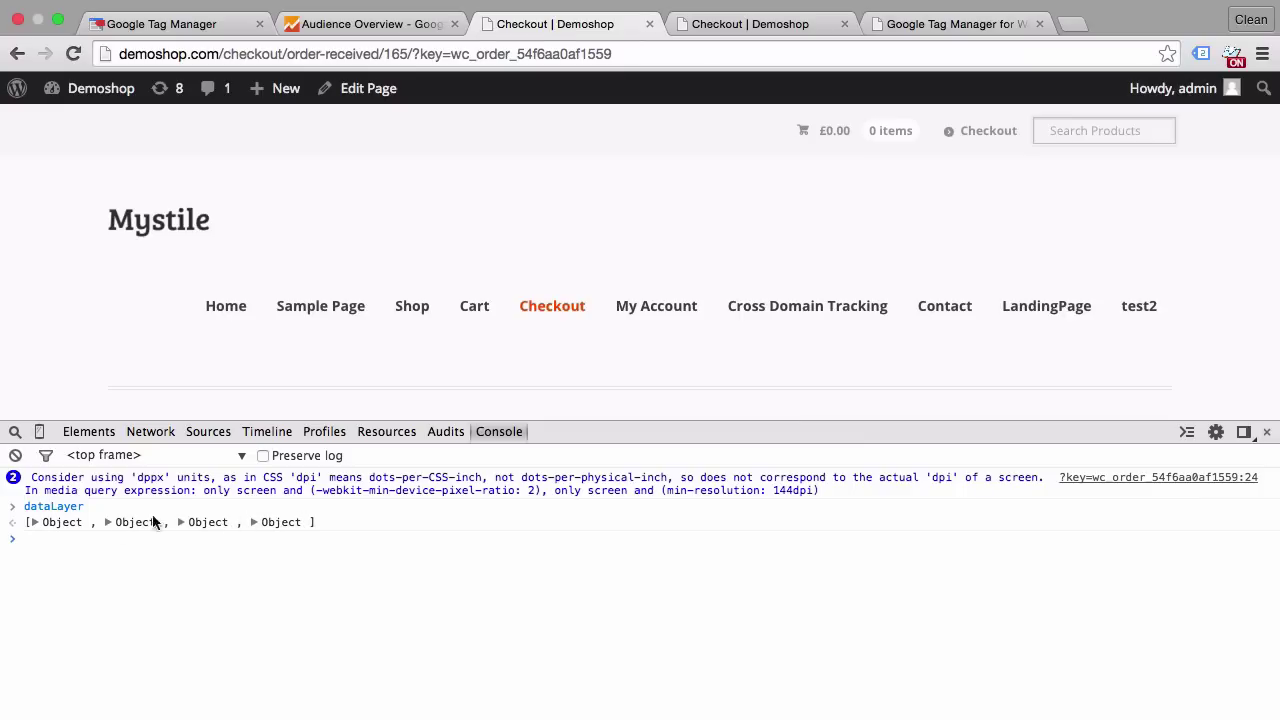
# Examine the transaction data in the first dataLayer object, including the product details inside transactionProducts
pyautogui.click(35, 523)
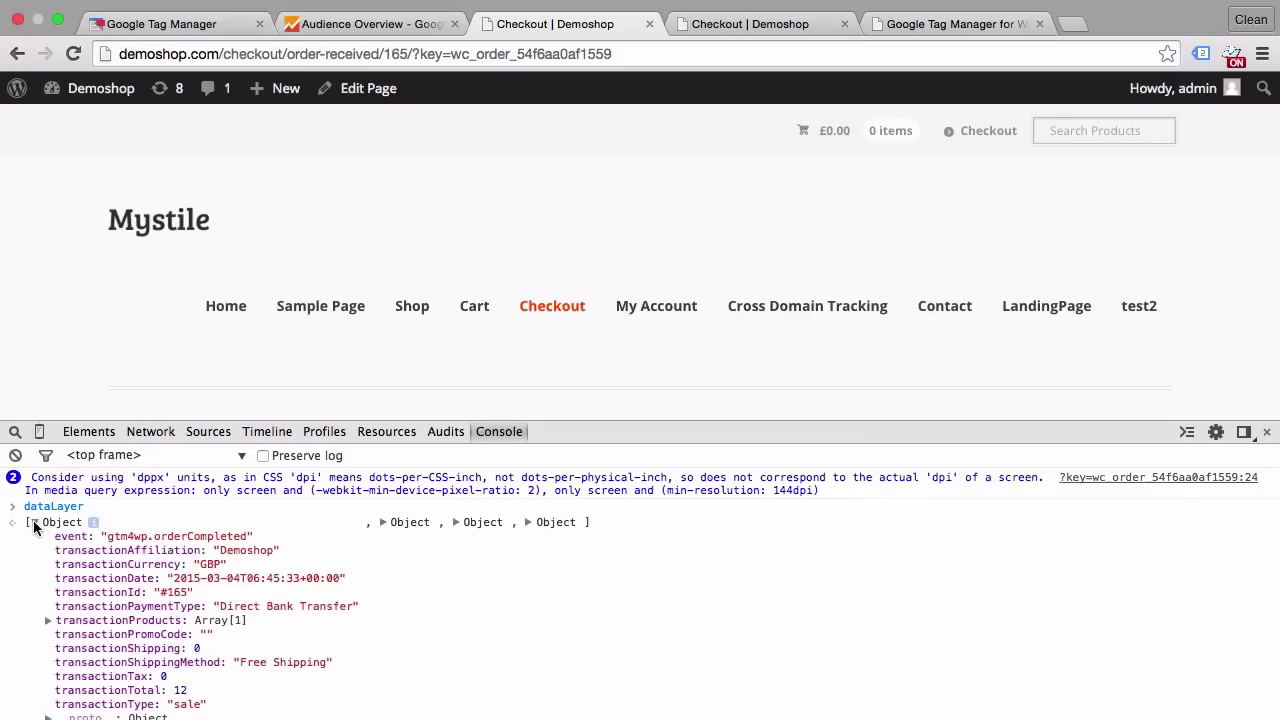
pyautogui.scroll(-1, 145, 540)
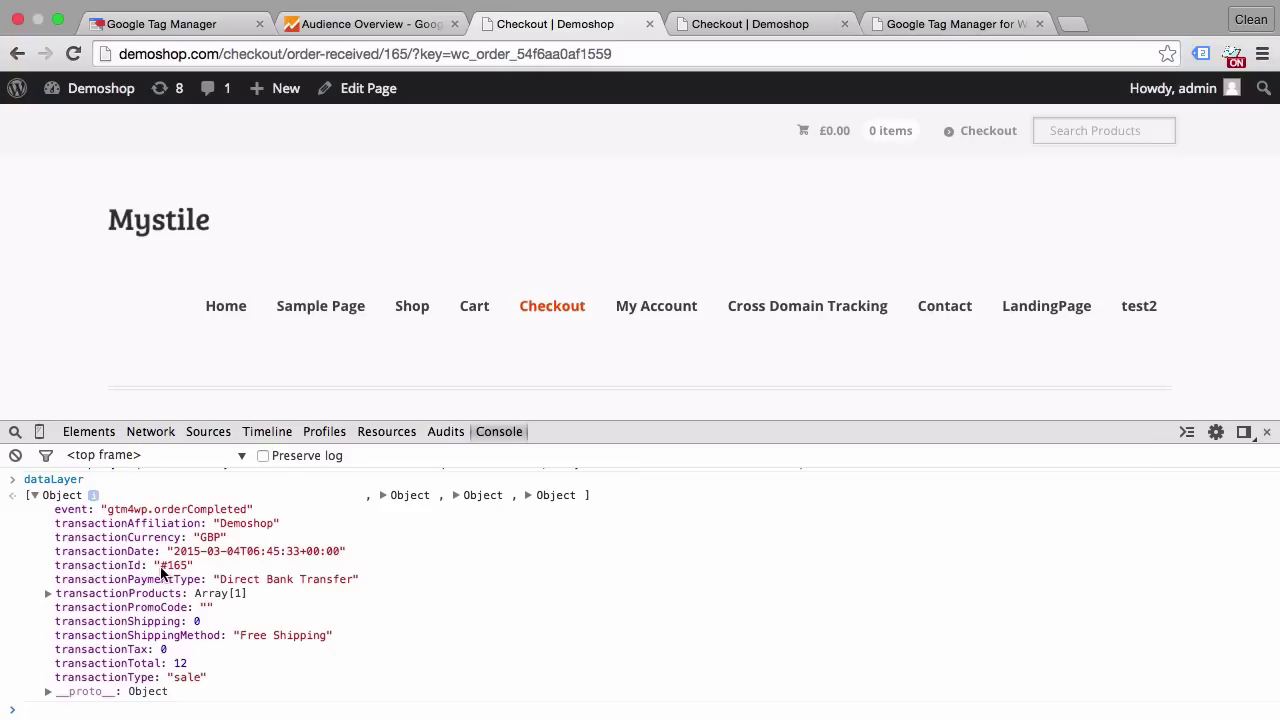
pyautogui.click(49, 594)
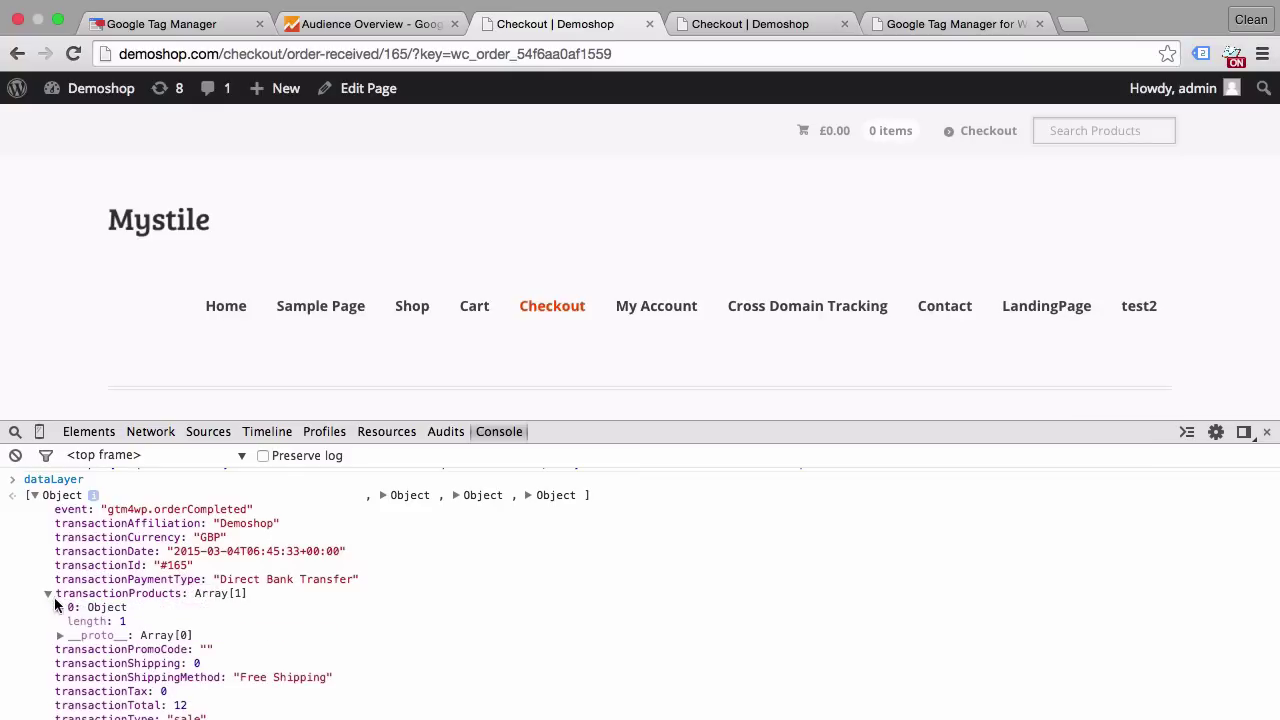
pyautogui.click(60, 636)
pyautogui.scroll(-5, 97, 636)
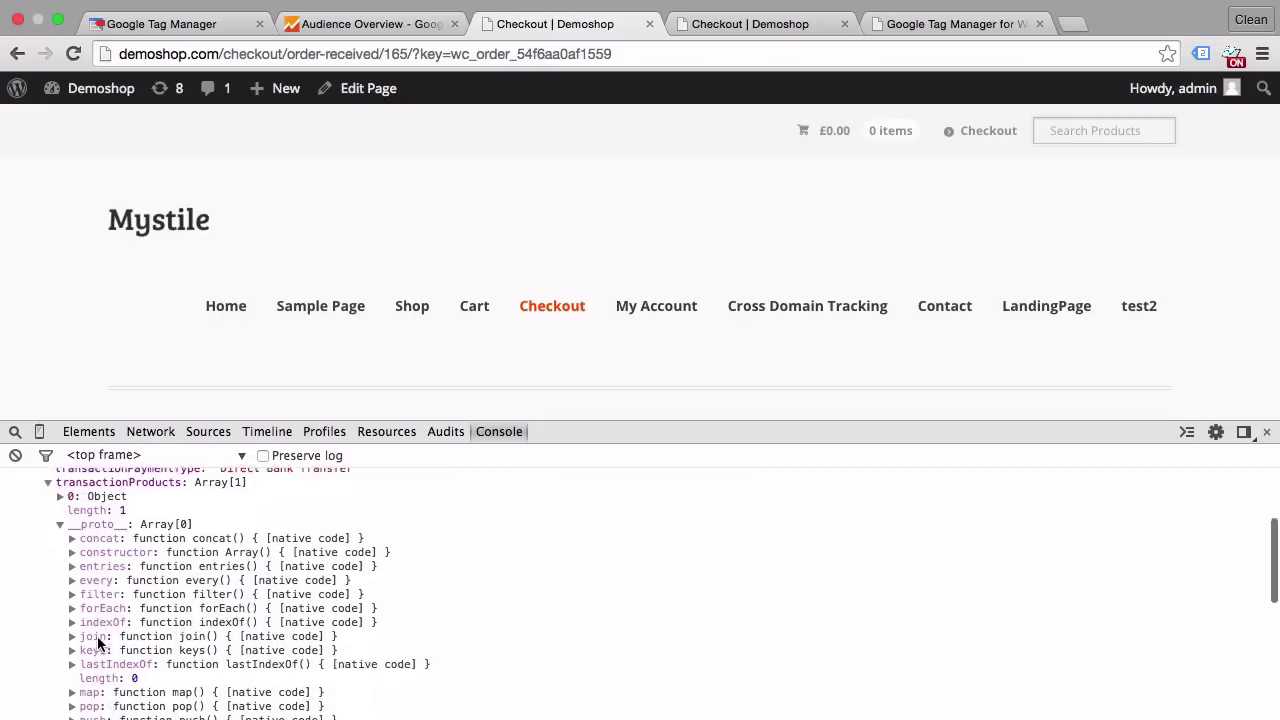
pyautogui.scroll(3, 97, 636)
pyautogui.scroll(1, 97, 636)
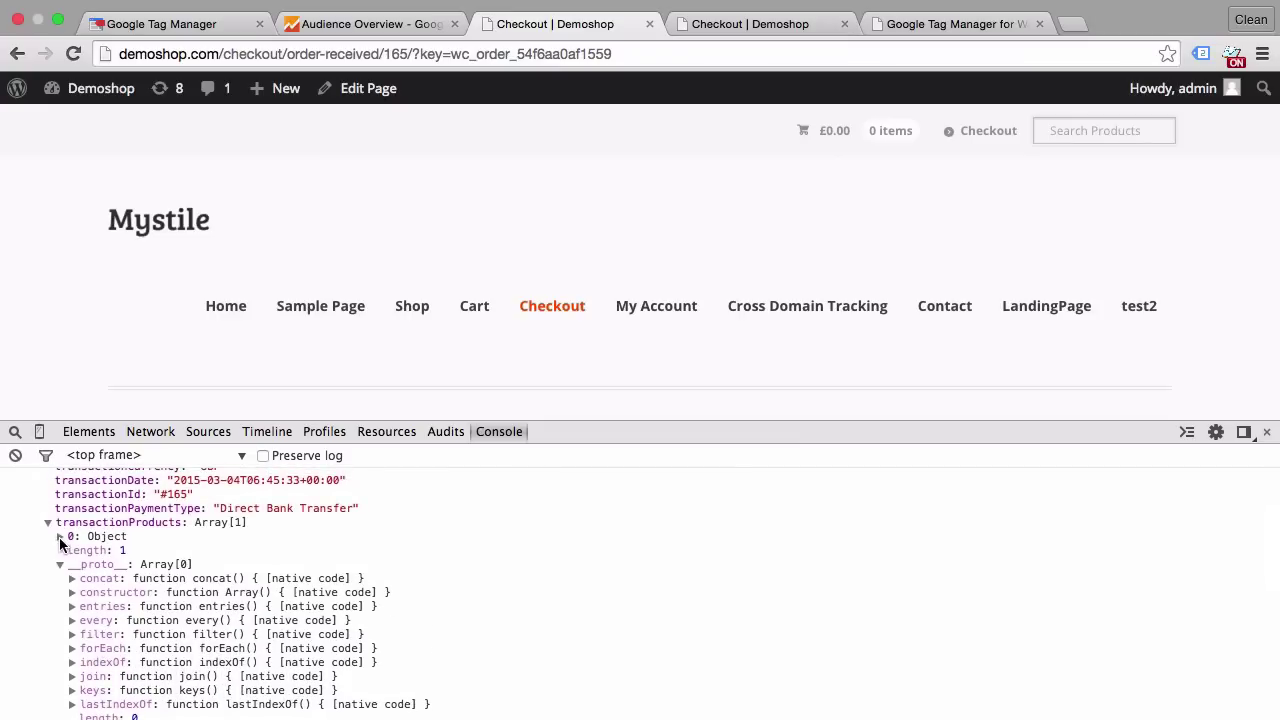
pyautogui.click(59, 537)
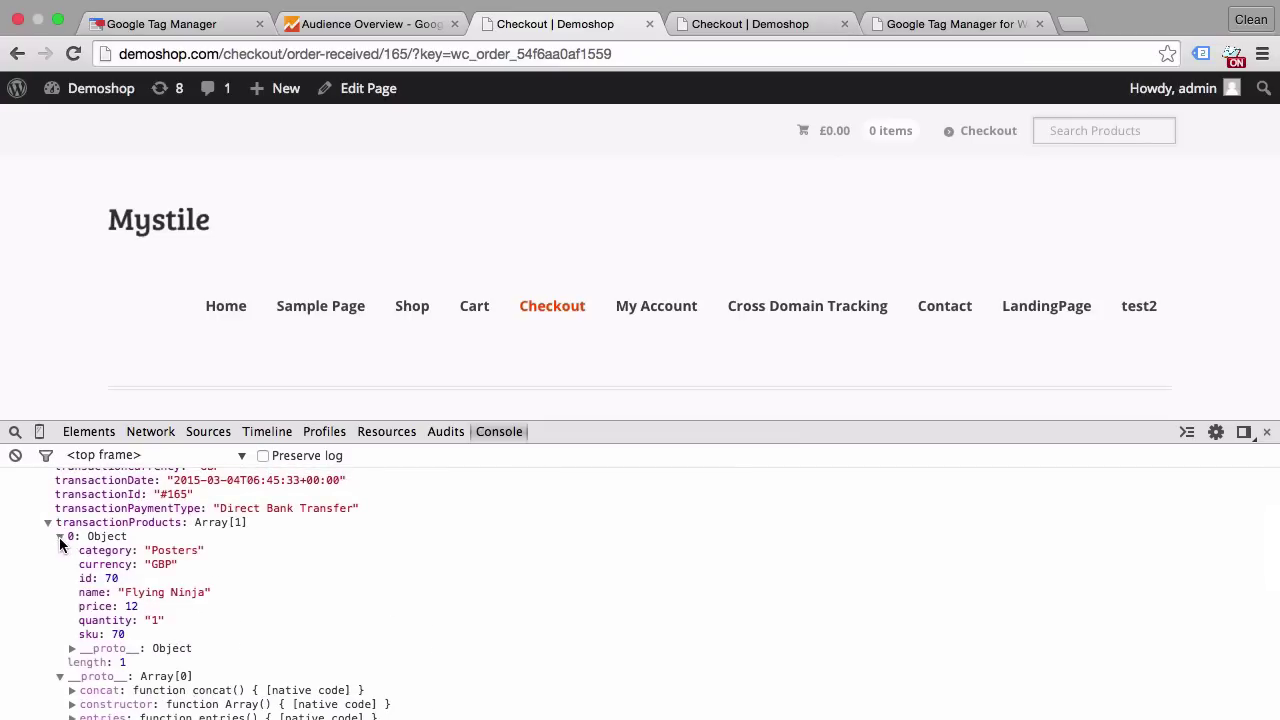
pyautogui.click(59, 536)
pyautogui.click(48, 522)
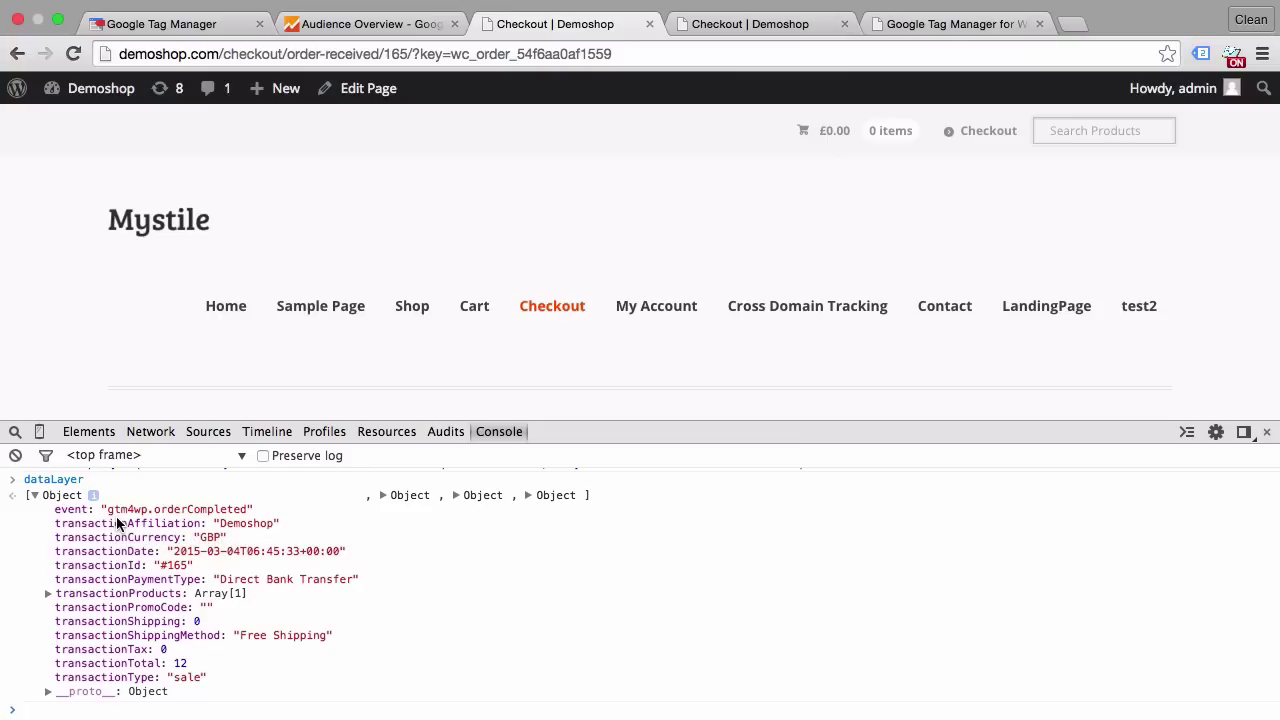
# Start a new tag in the demoshop.com Google Tag Manager container, using Google Analytics with the Universal Analytics type
pyautogui.click(222, 31)
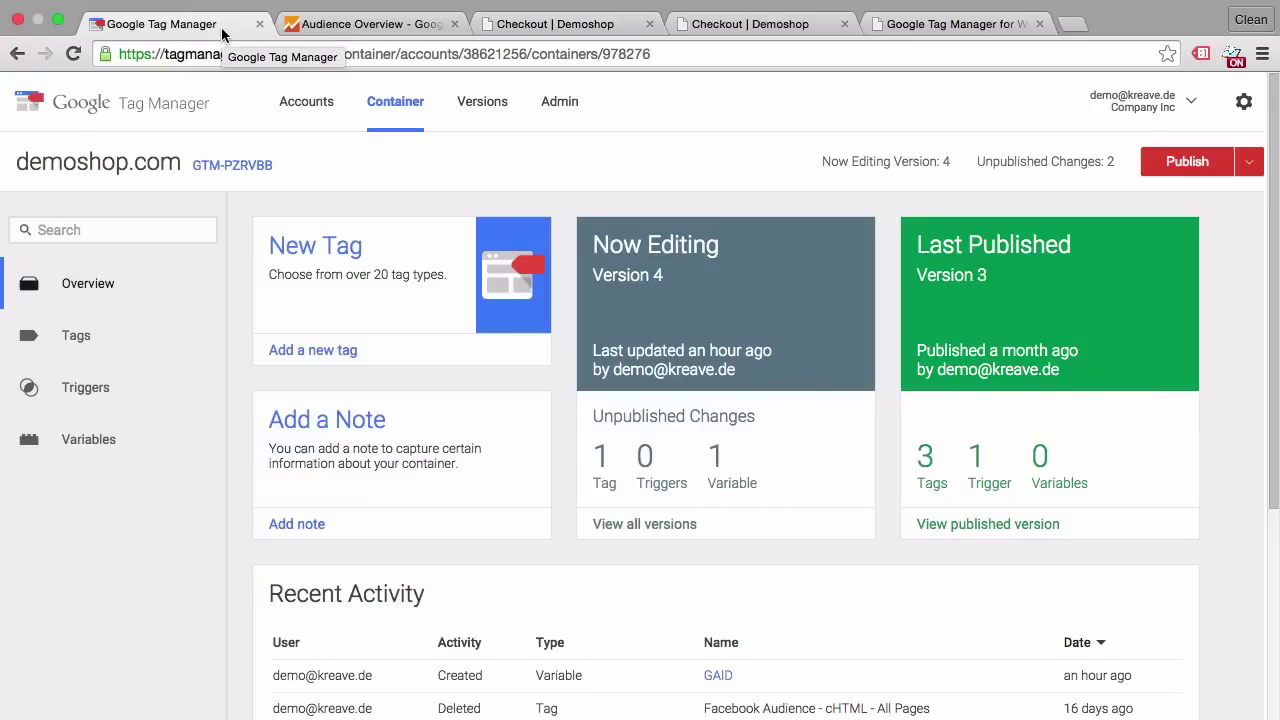
pyautogui.click(295, 351)
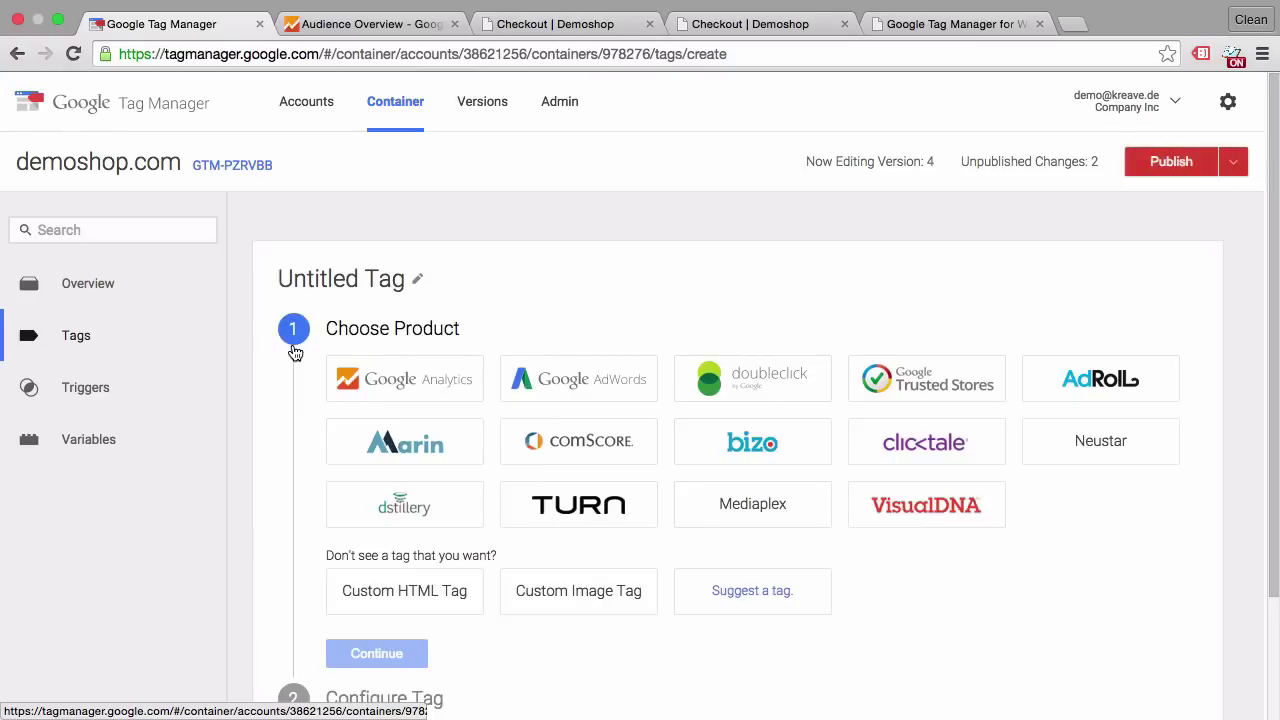
pyautogui.click(430, 402)
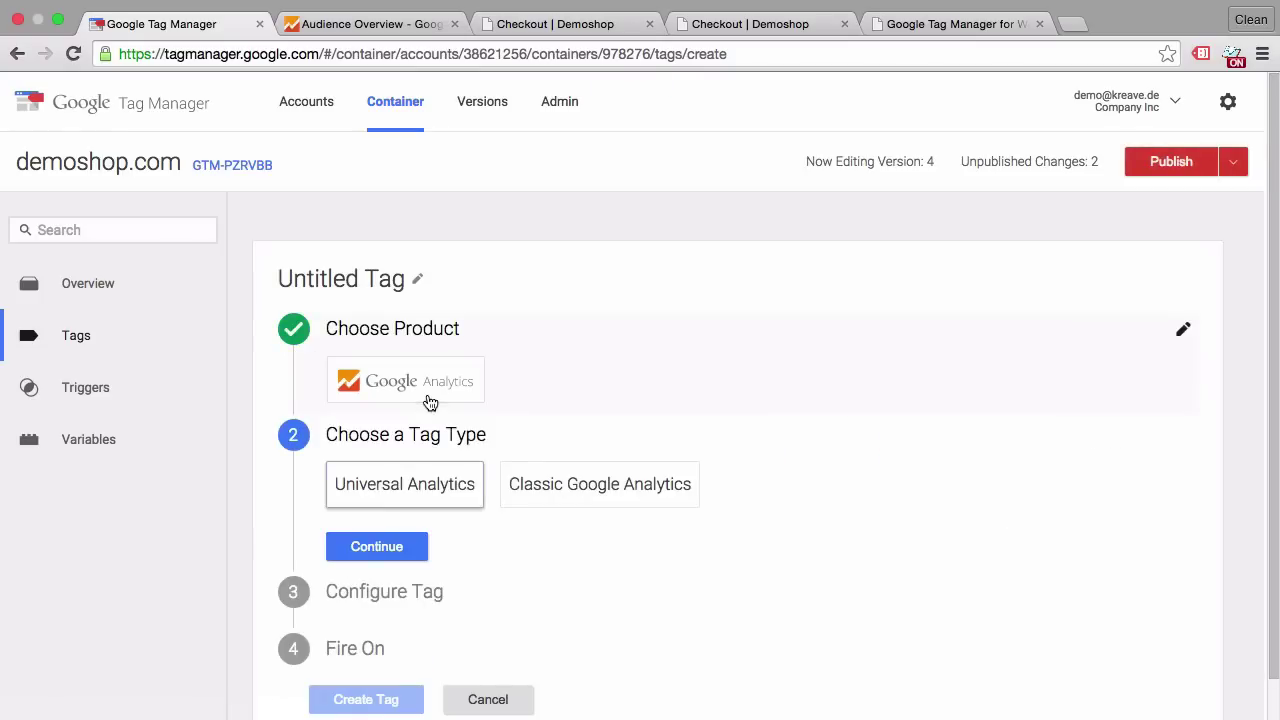
pyautogui.click(398, 486)
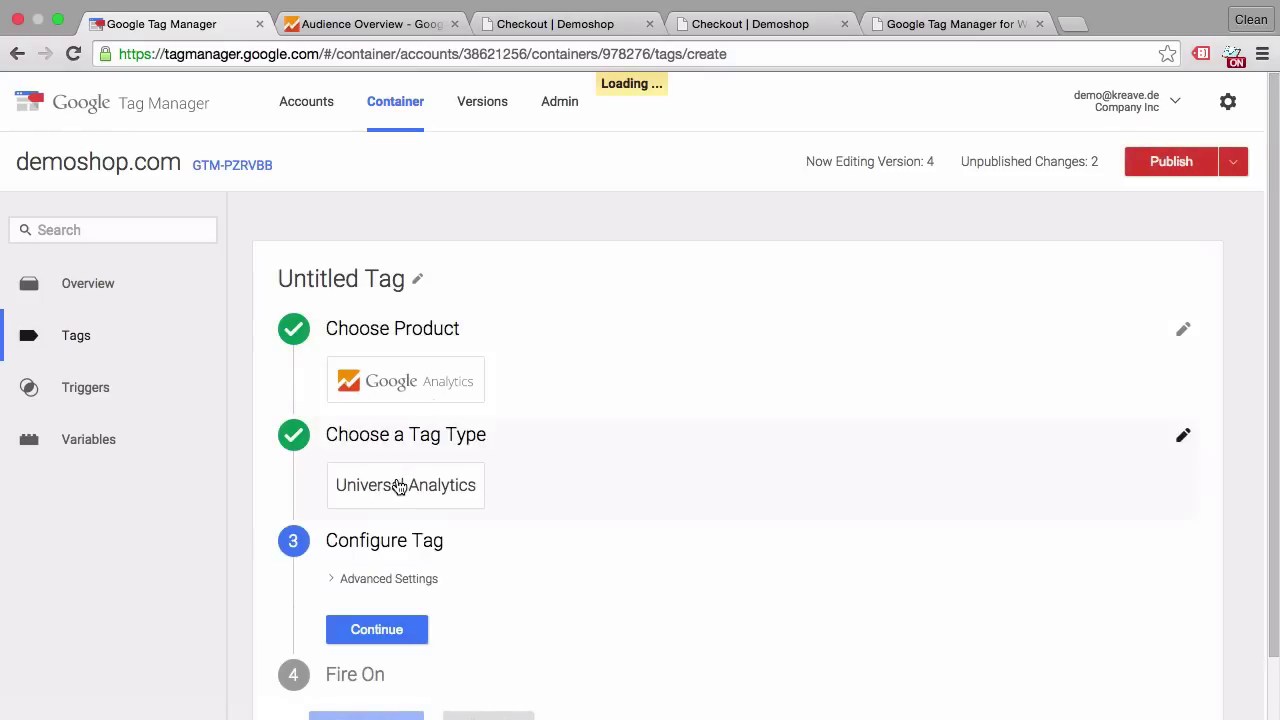
# Set the tag's Tracking ID to the {{GAID}} variable
pyautogui.scroll(-3, 397, 480)
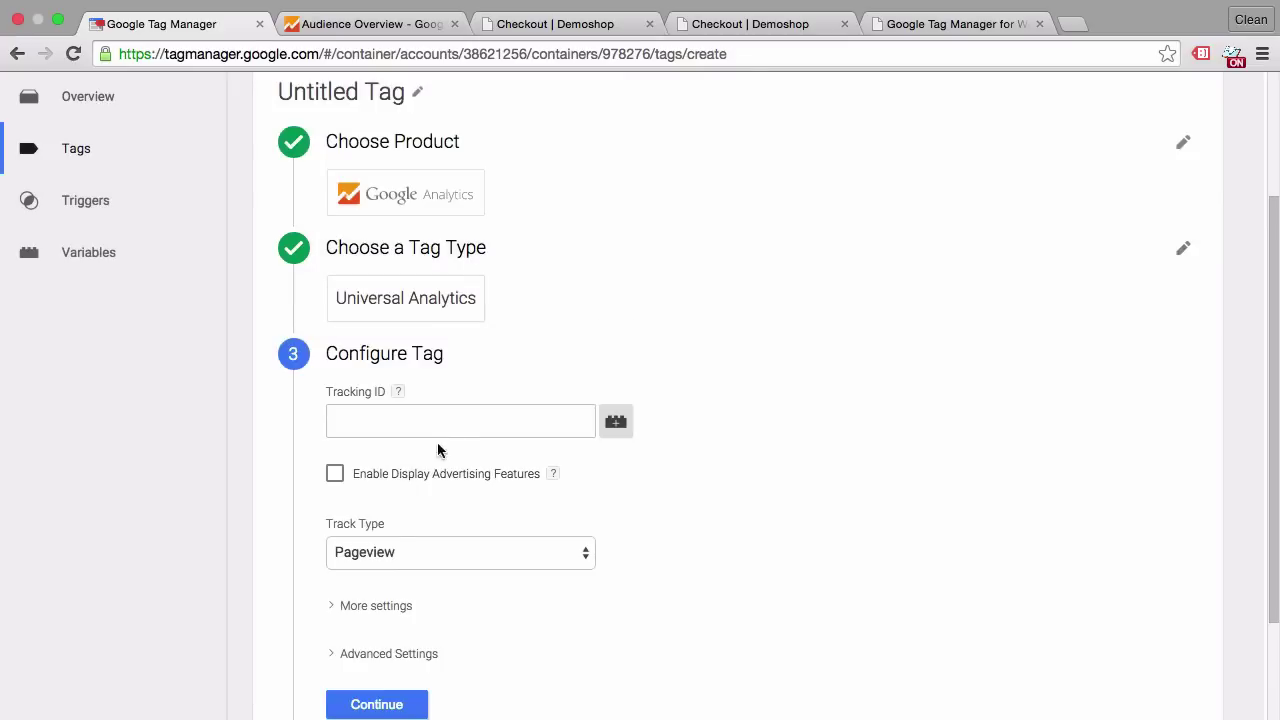
pyautogui.click(476, 422)
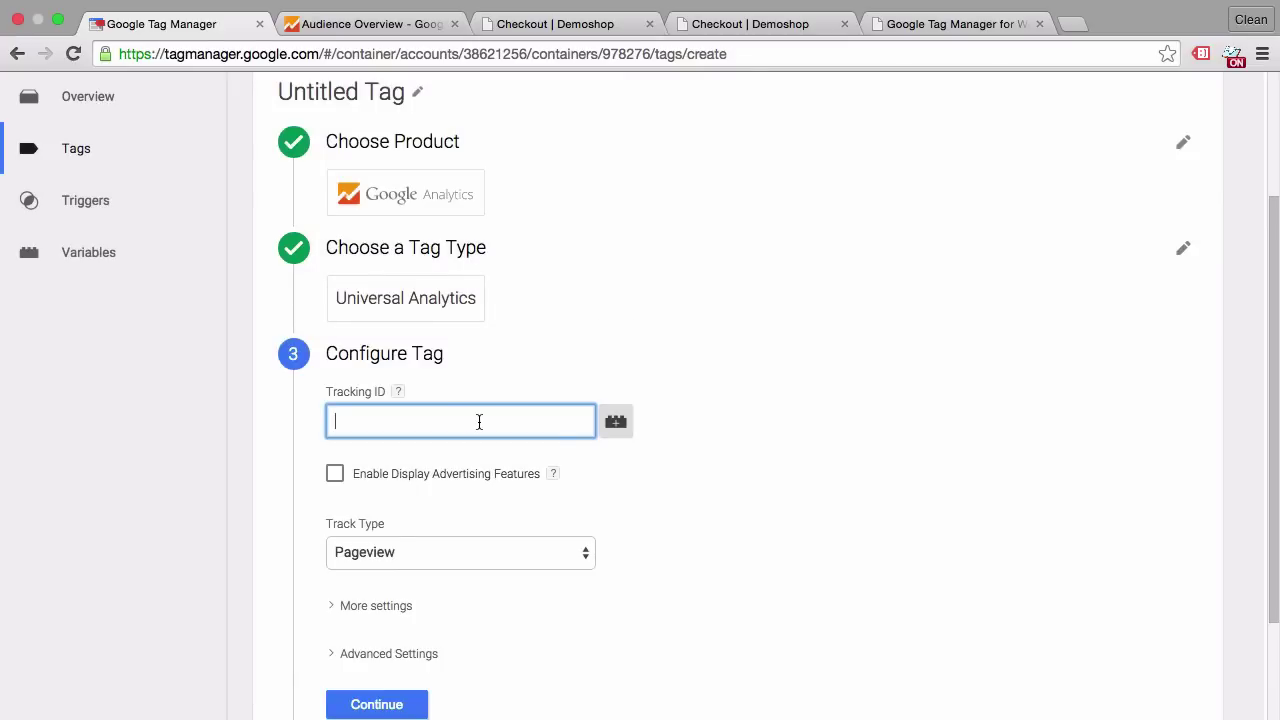
pyautogui.click(614, 426)
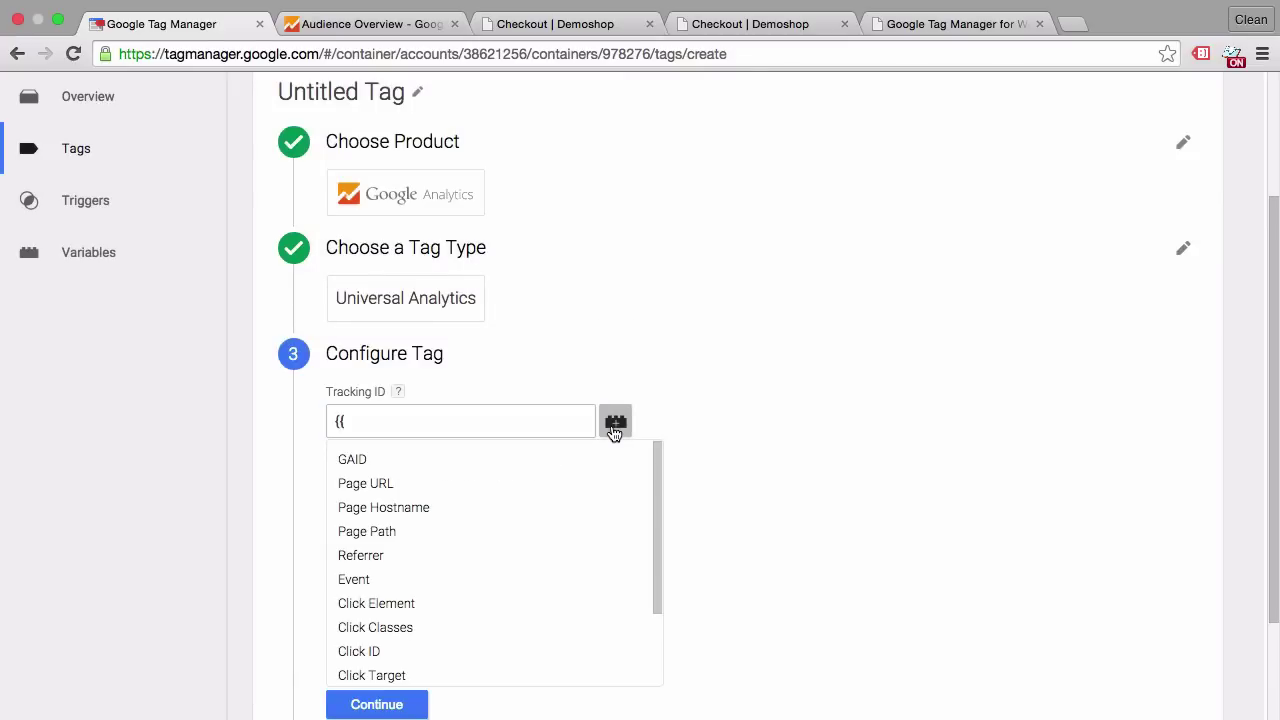
pyautogui.click(554, 461)
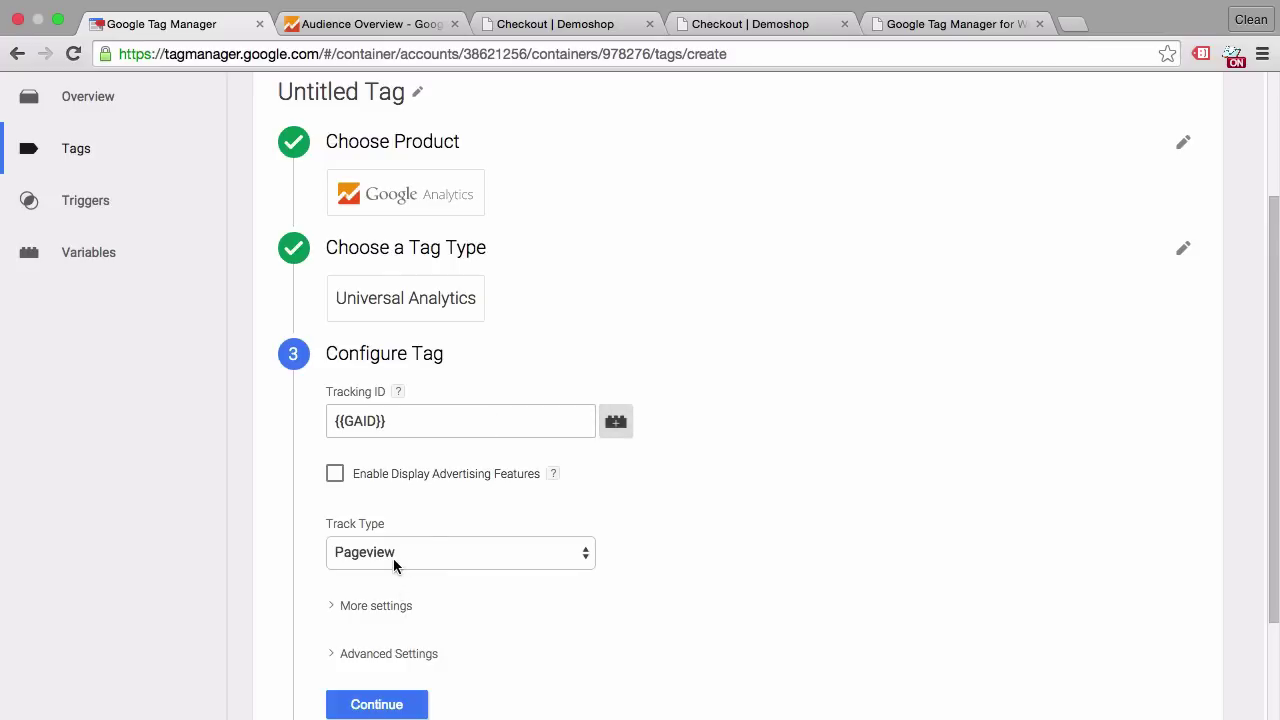
# Set the tag's track type to Transaction and complete the tag configuration
pyautogui.click(420, 558)
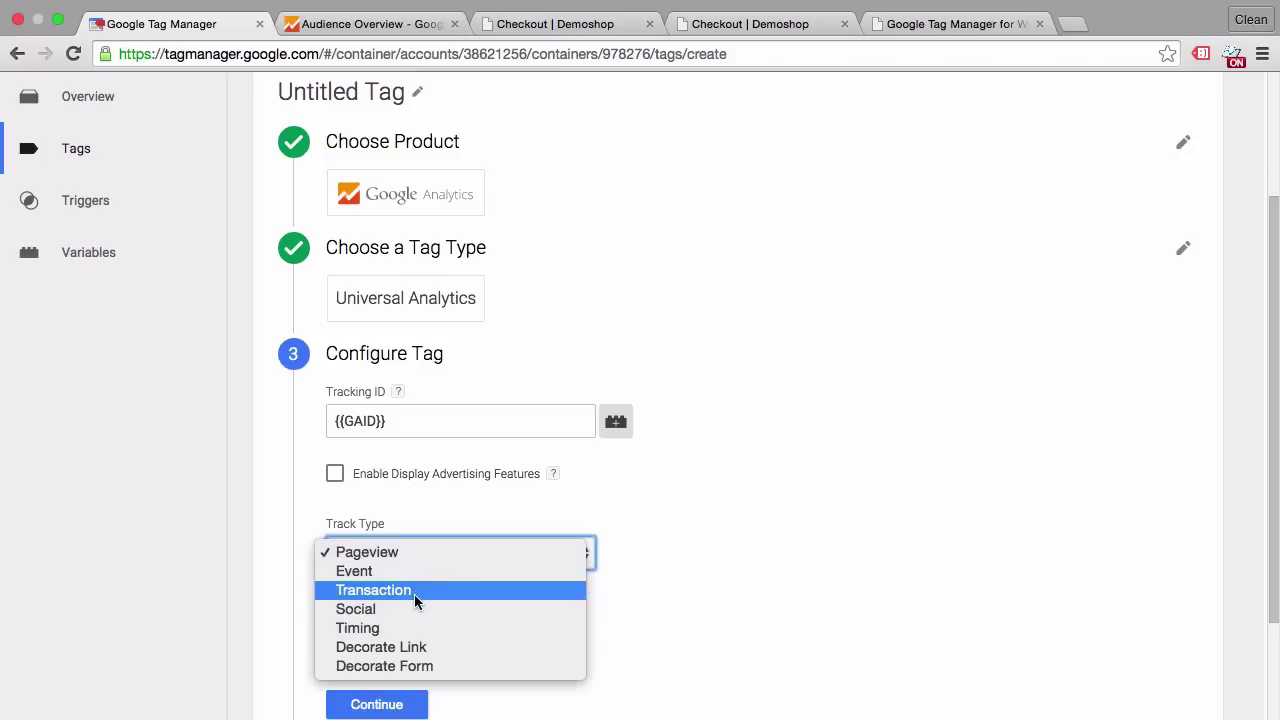
pyautogui.click(414, 594)
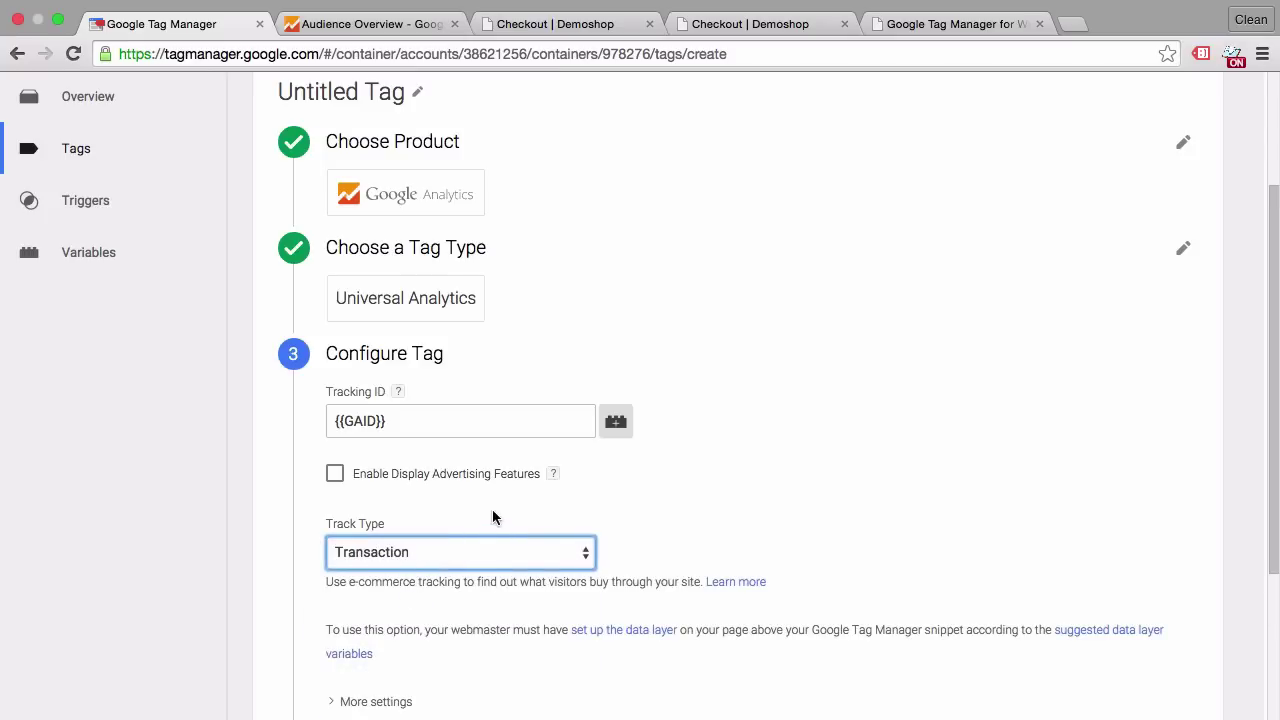
pyautogui.scroll(-5, 492, 517)
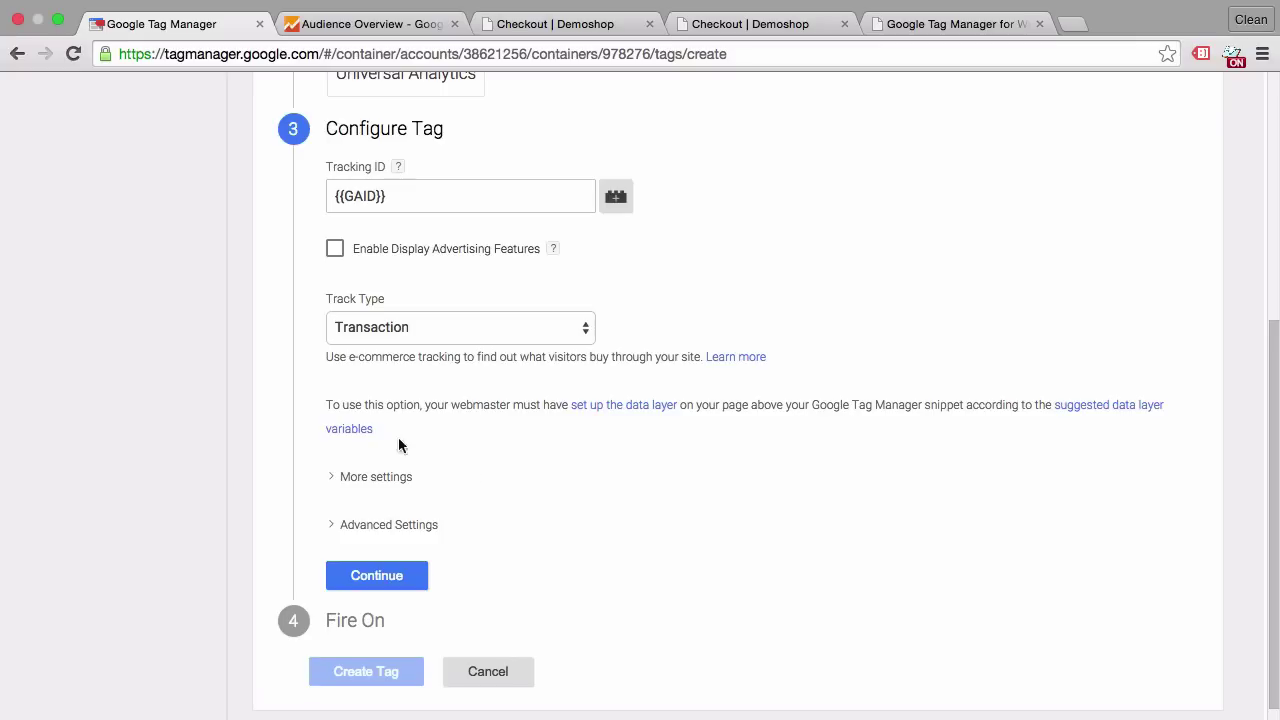
pyautogui.click(341, 585)
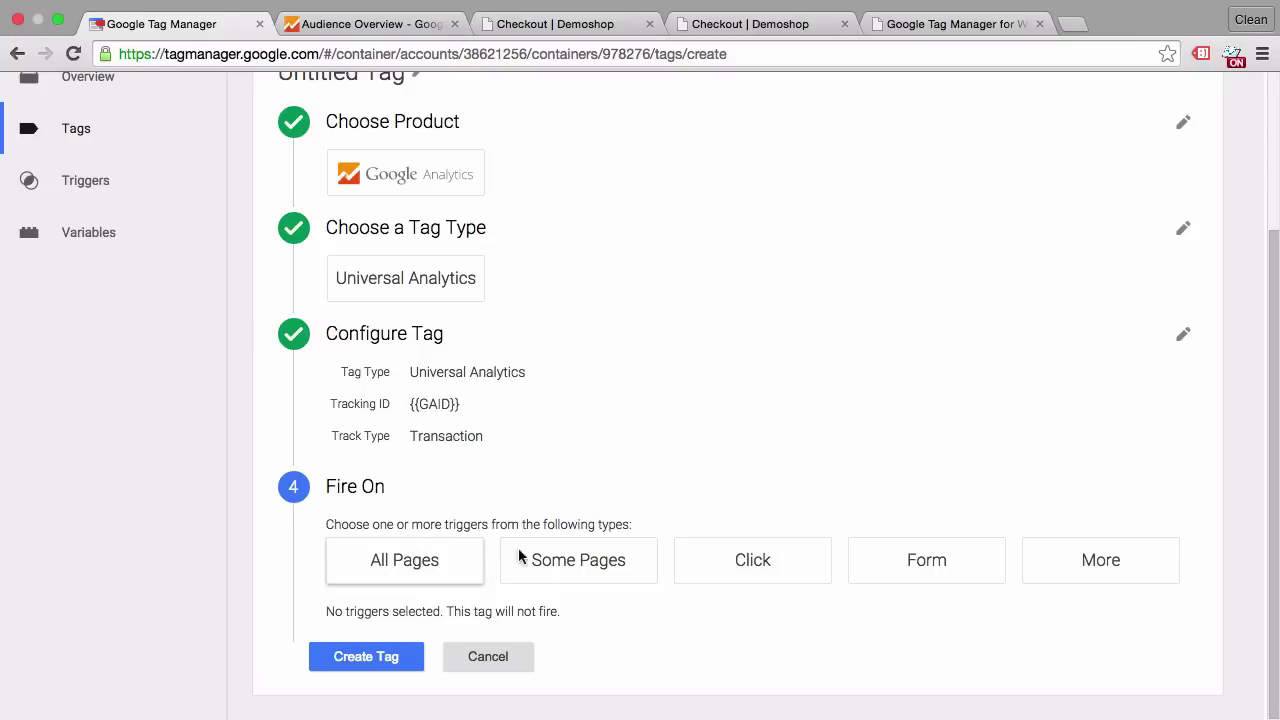
# Create a new firing trigger named Transaction for the tag, using the Custom Event type
pyautogui.click(1066, 583)
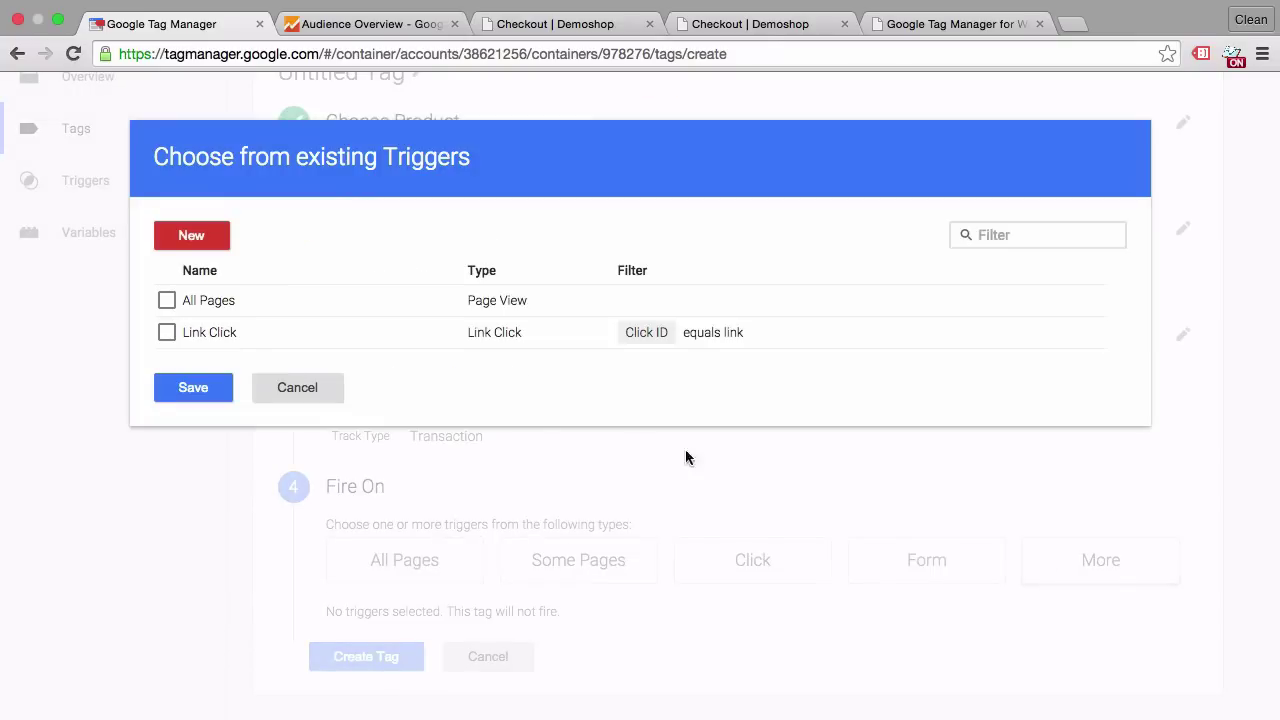
pyautogui.click(180, 236)
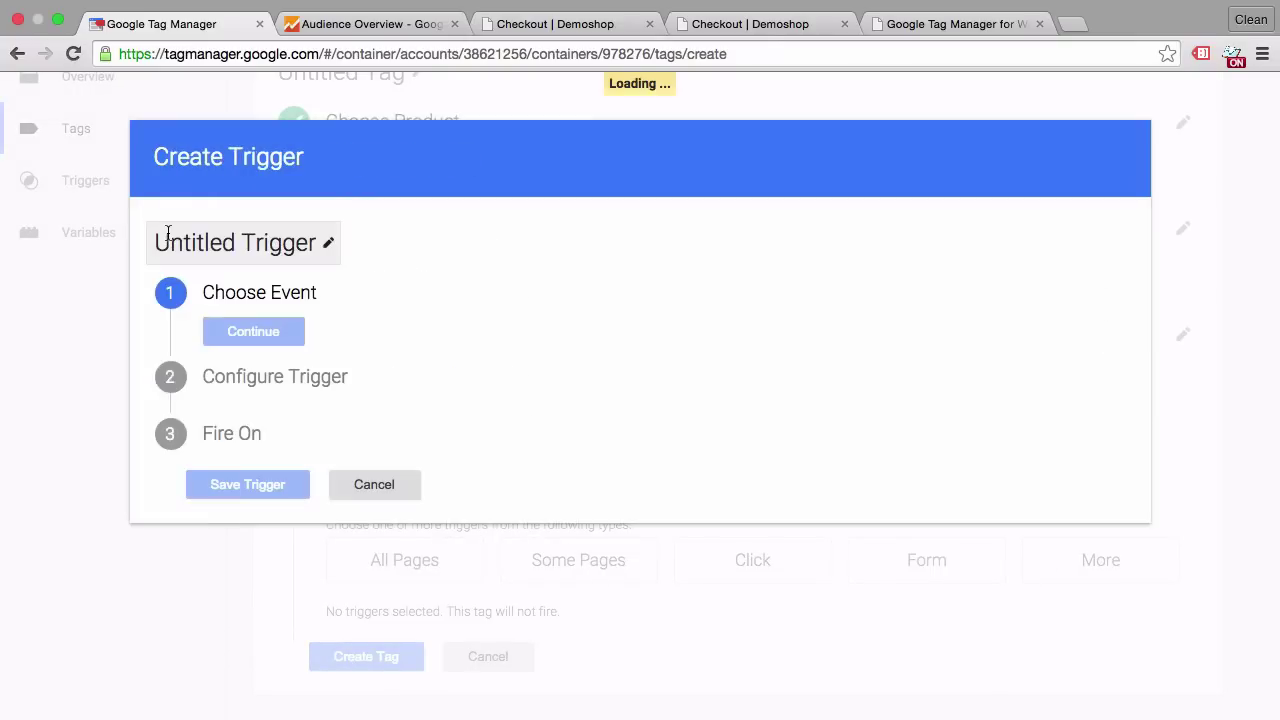
pyautogui.tripleClick(168, 233)
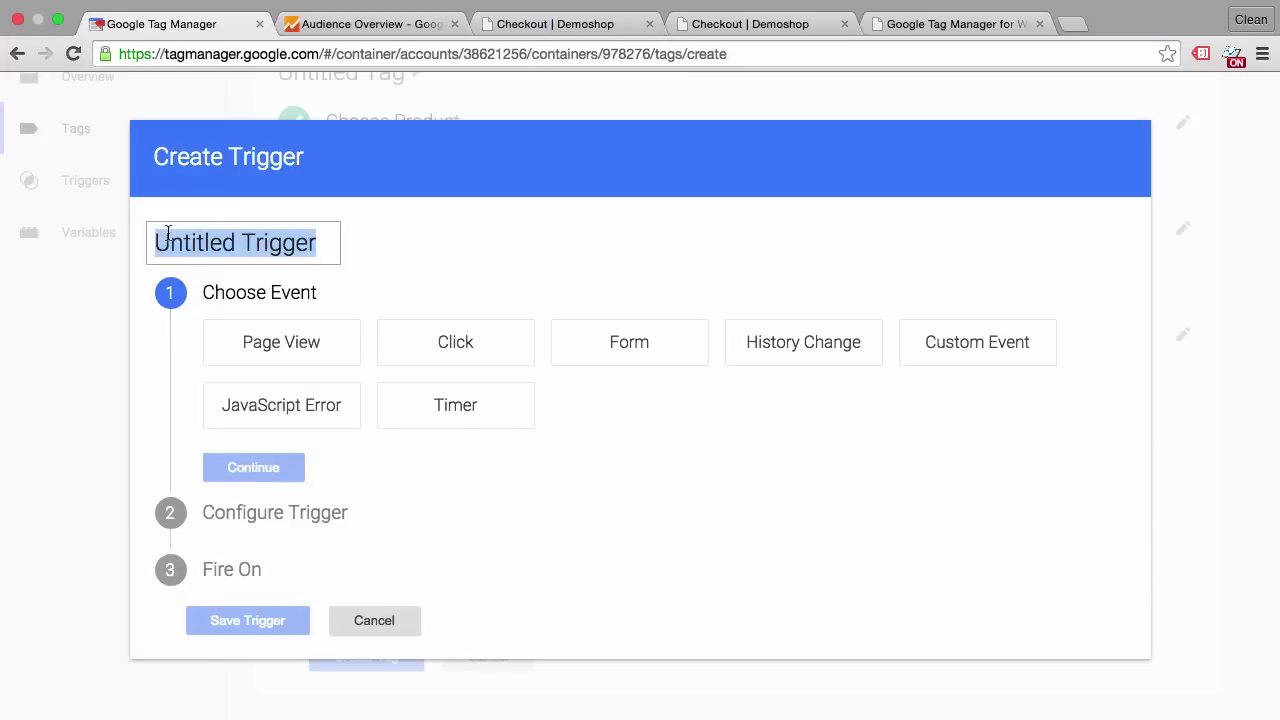
pyautogui.write('T')
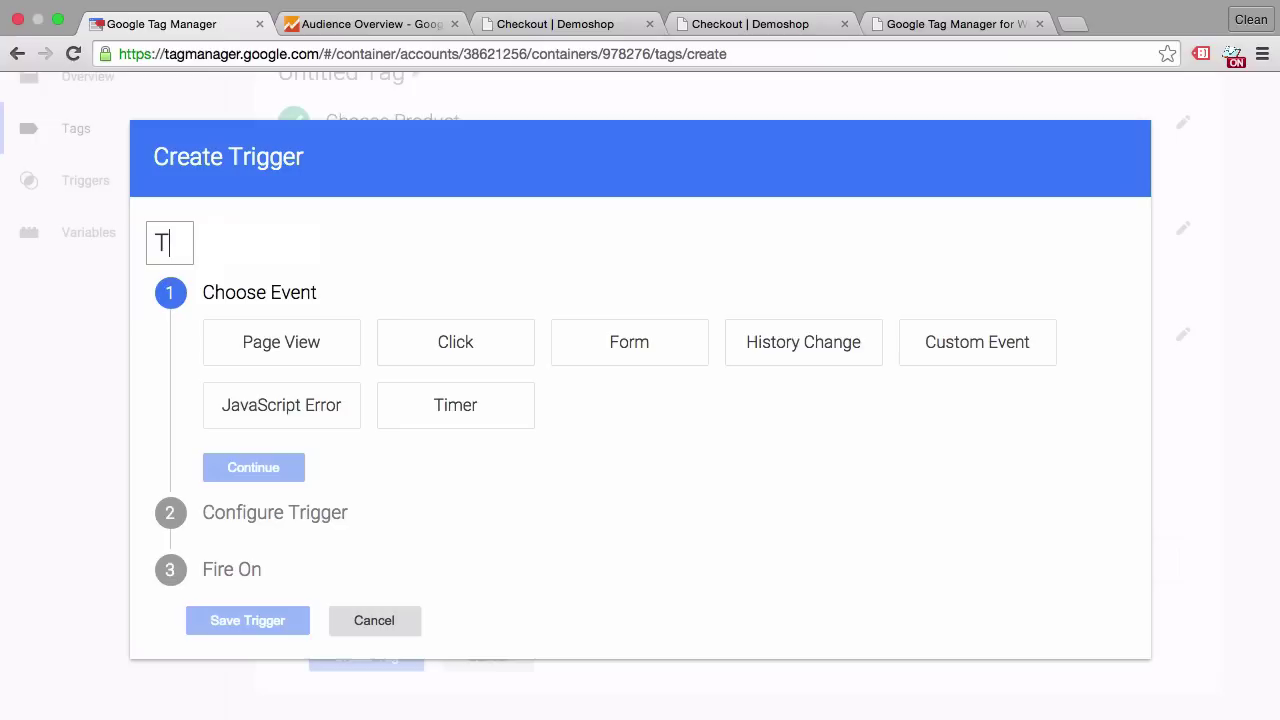
pyautogui.write('ransaction')
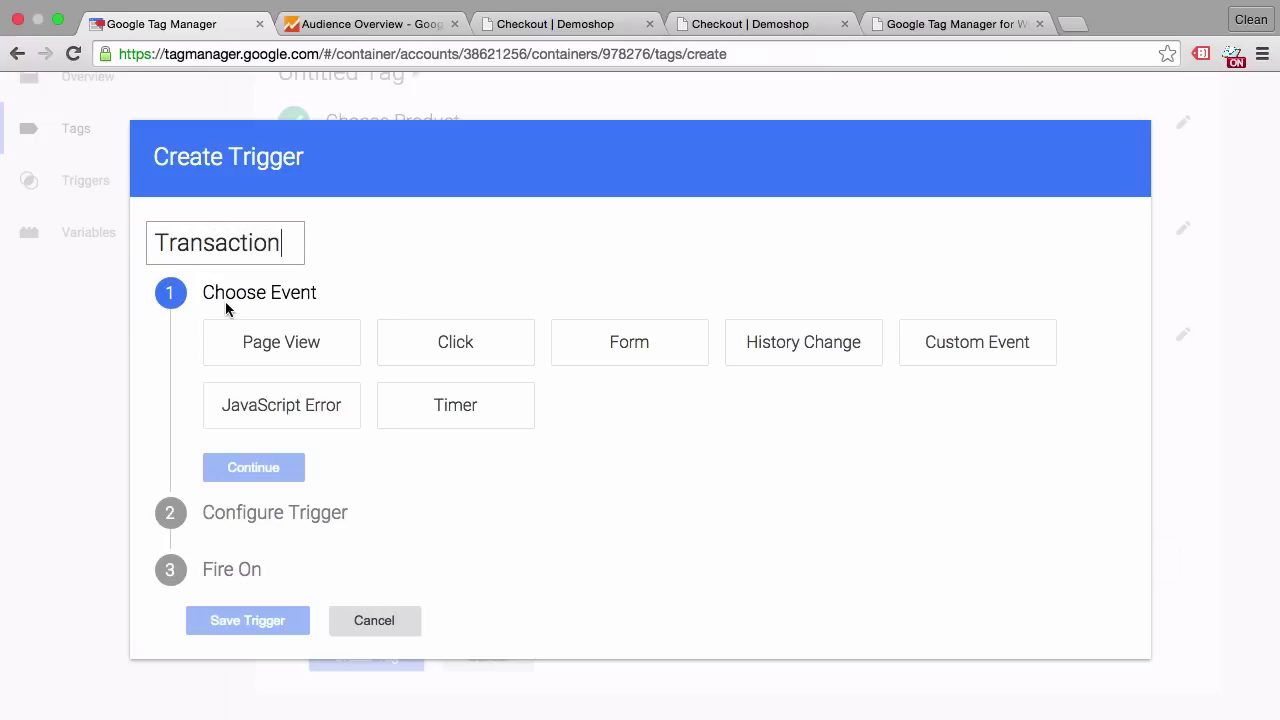
pyautogui.click(998, 341)
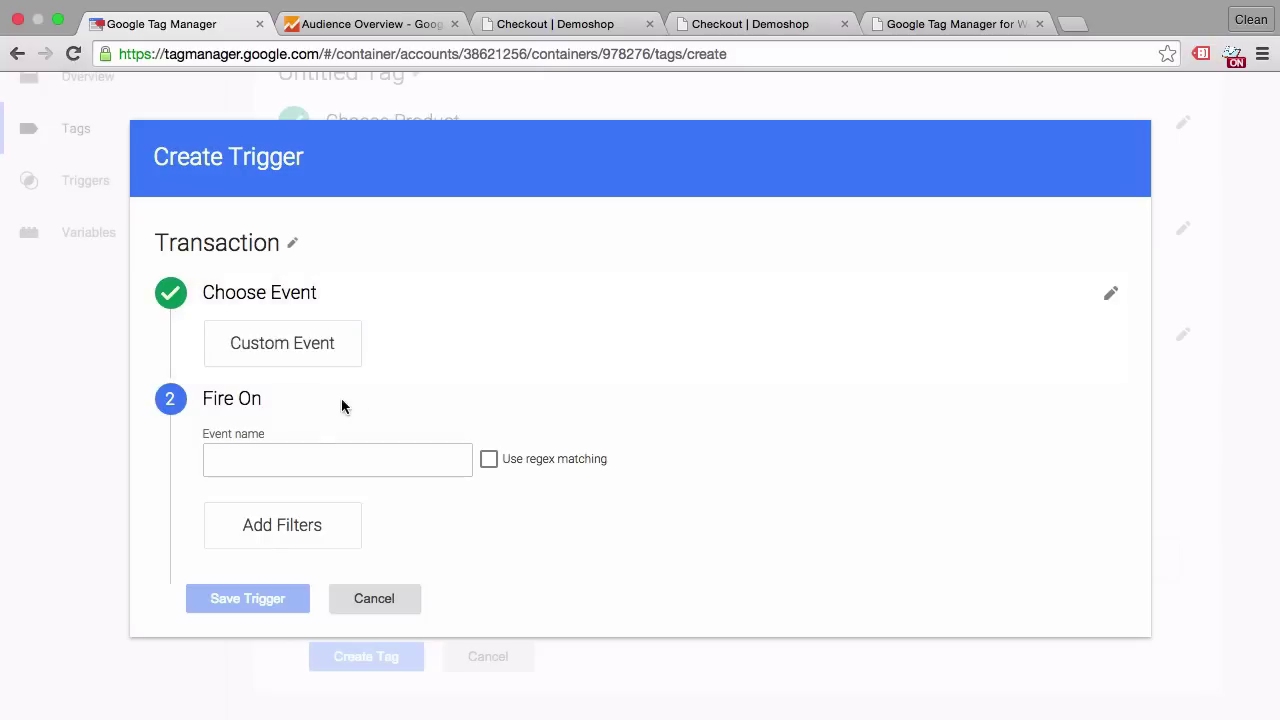
# Set the trigger's event name to gtm4wp.orderCompleted, copied from the dataLayer output on the Demoshop checkout page, and save the trigger
pyautogui.click(306, 462)
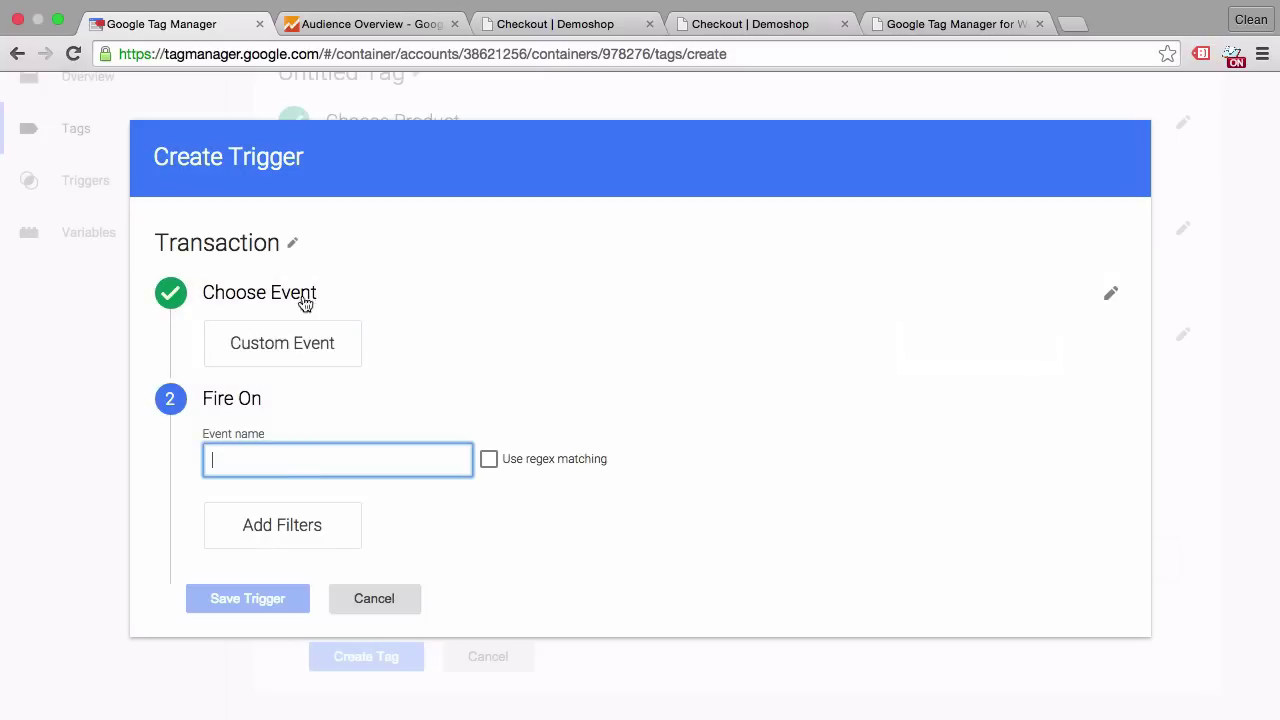
pyautogui.click(563, 20)
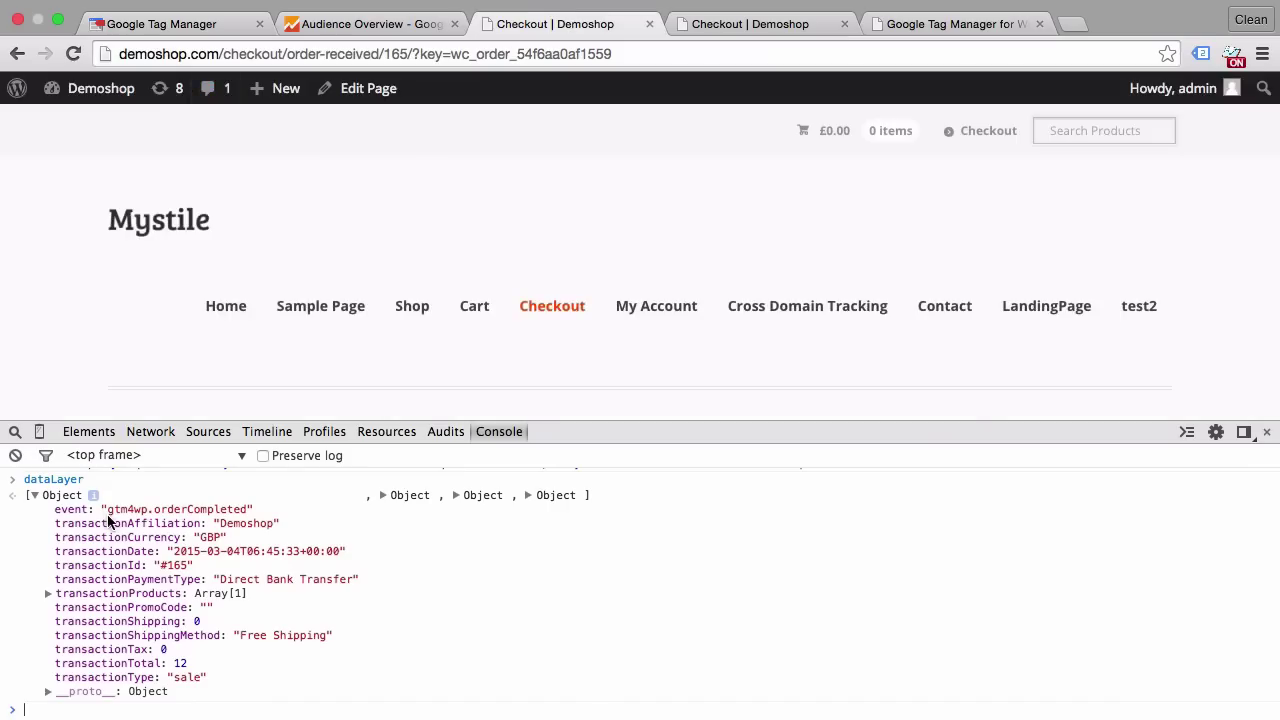
pyautogui.moveTo(108, 511); pyautogui.dragTo(247, 515)
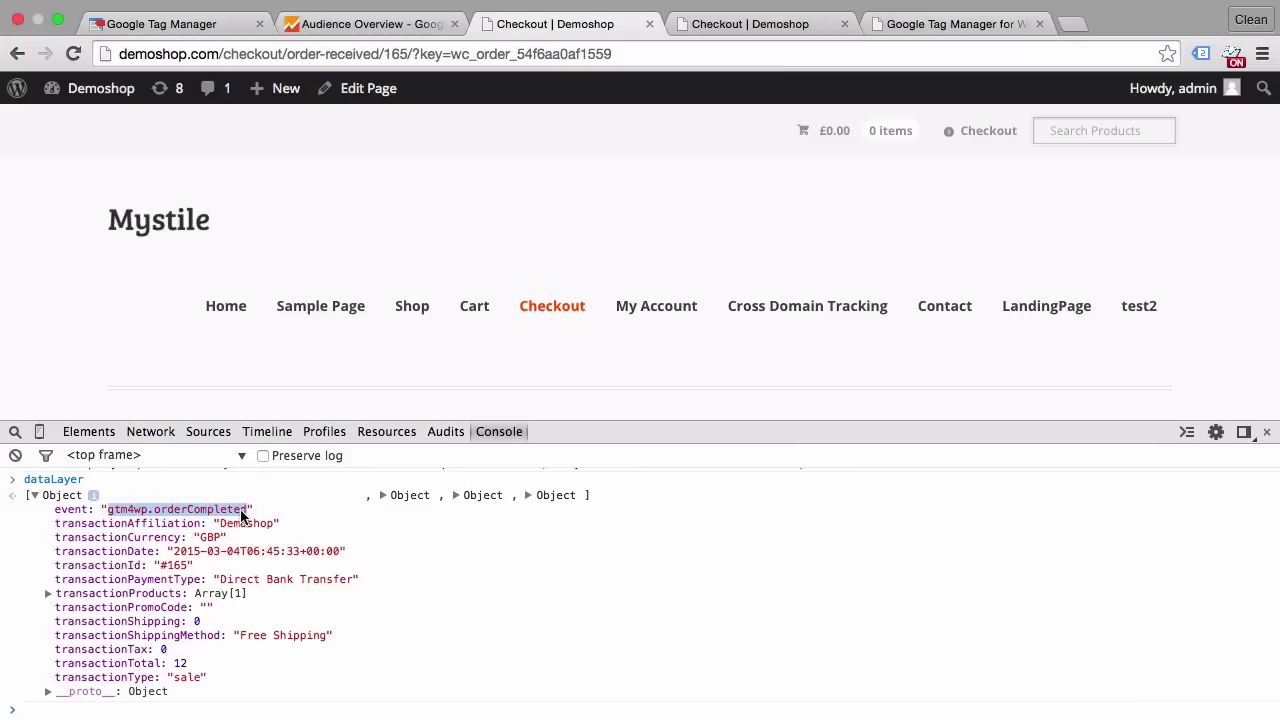
pyautogui.rightClick(245, 511)
pyautogui.click(268, 552)
pyautogui.click(190, 25)
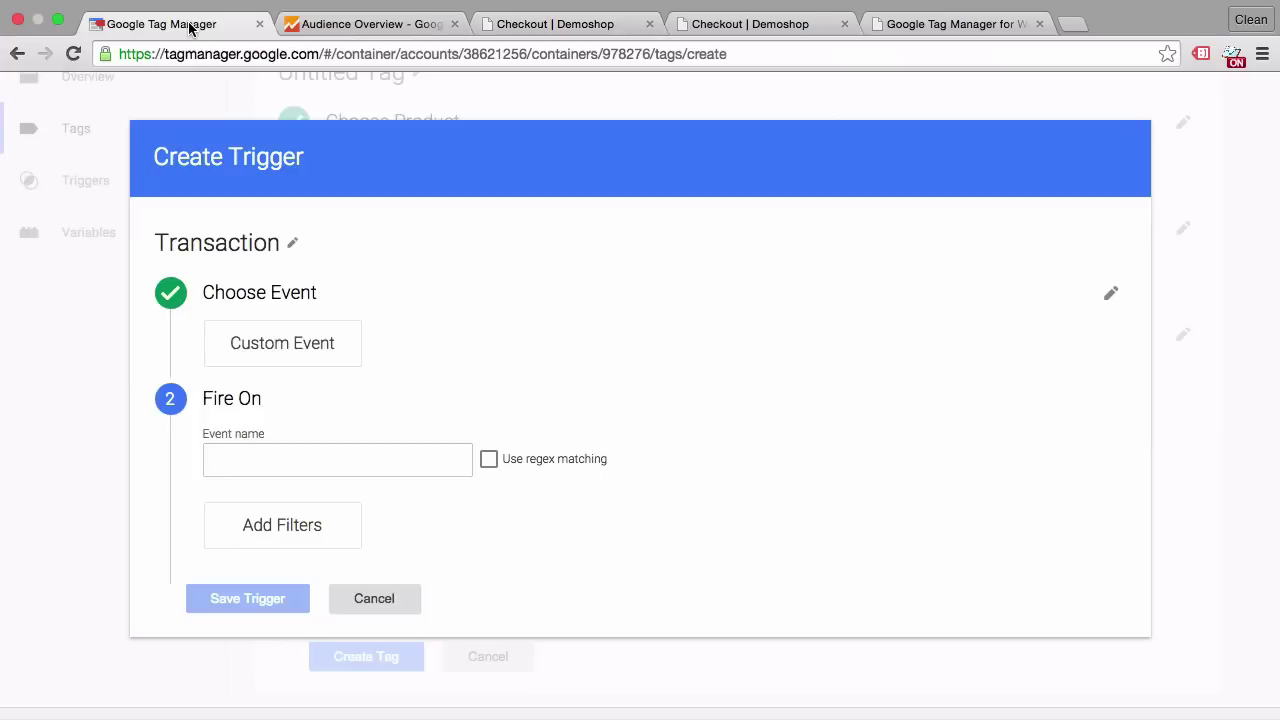
pyautogui.rightClick(270, 464)
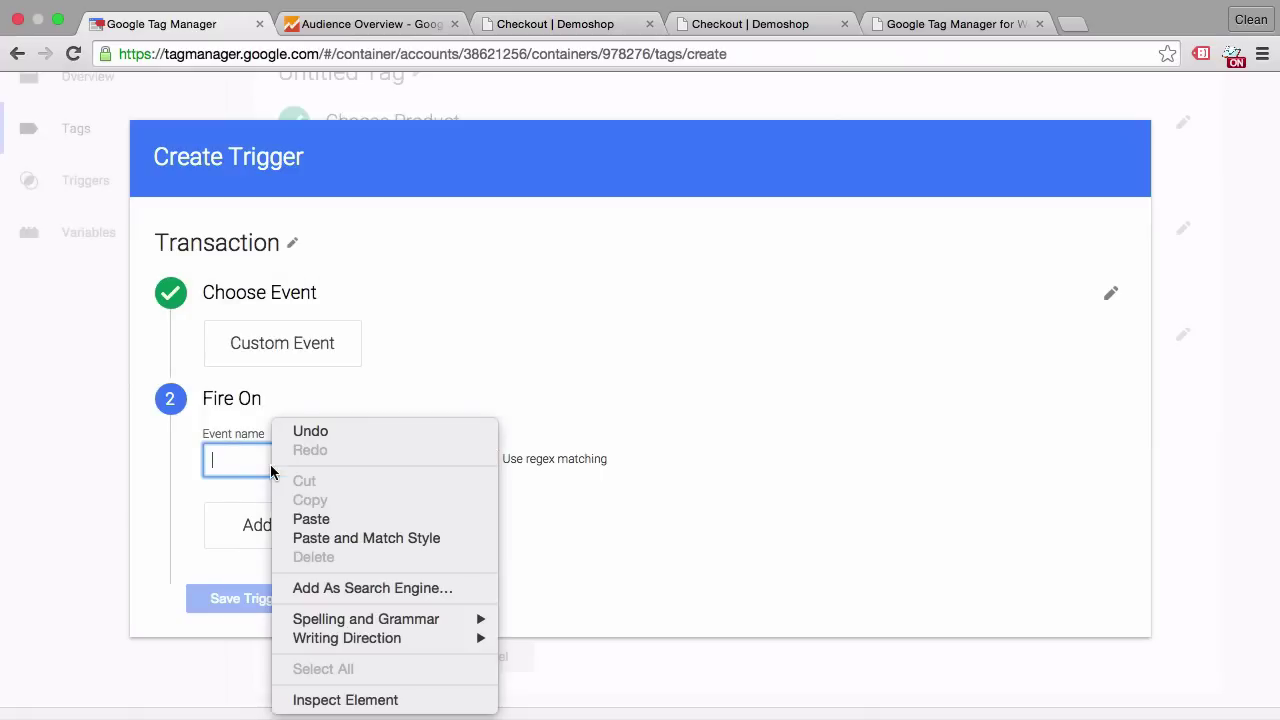
pyautogui.click(312, 519)
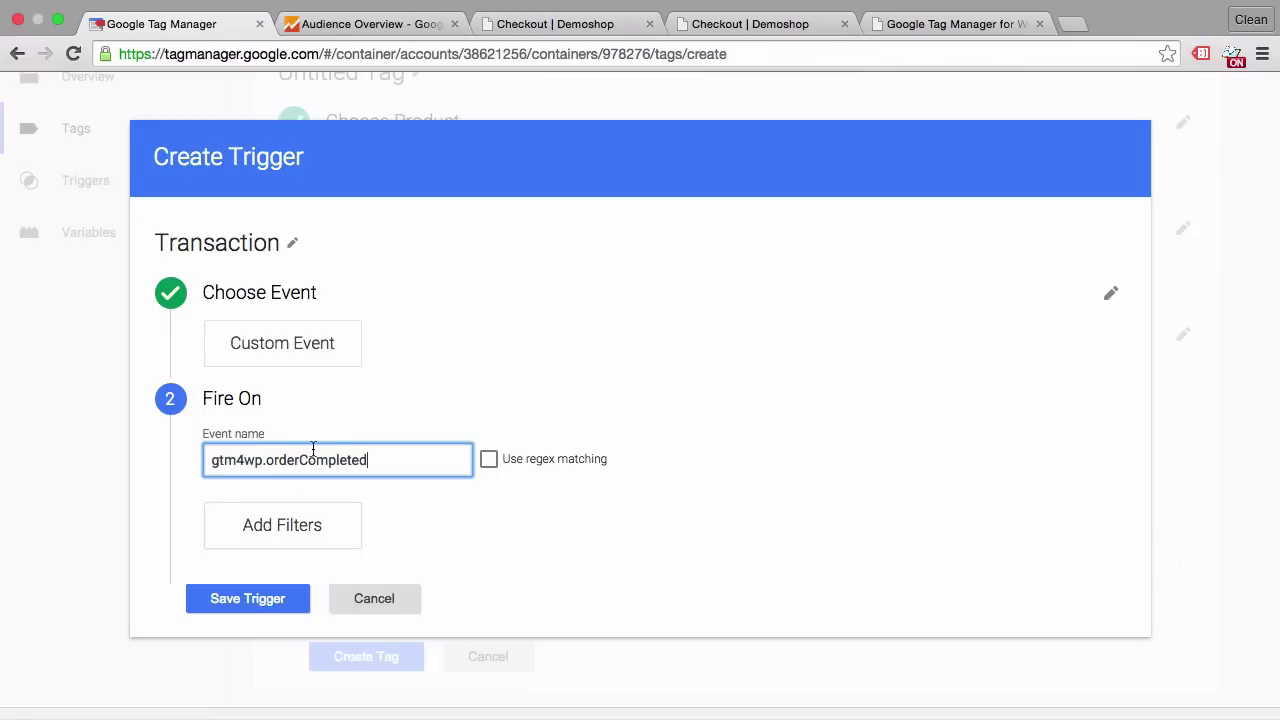
pyautogui.click(243, 609)
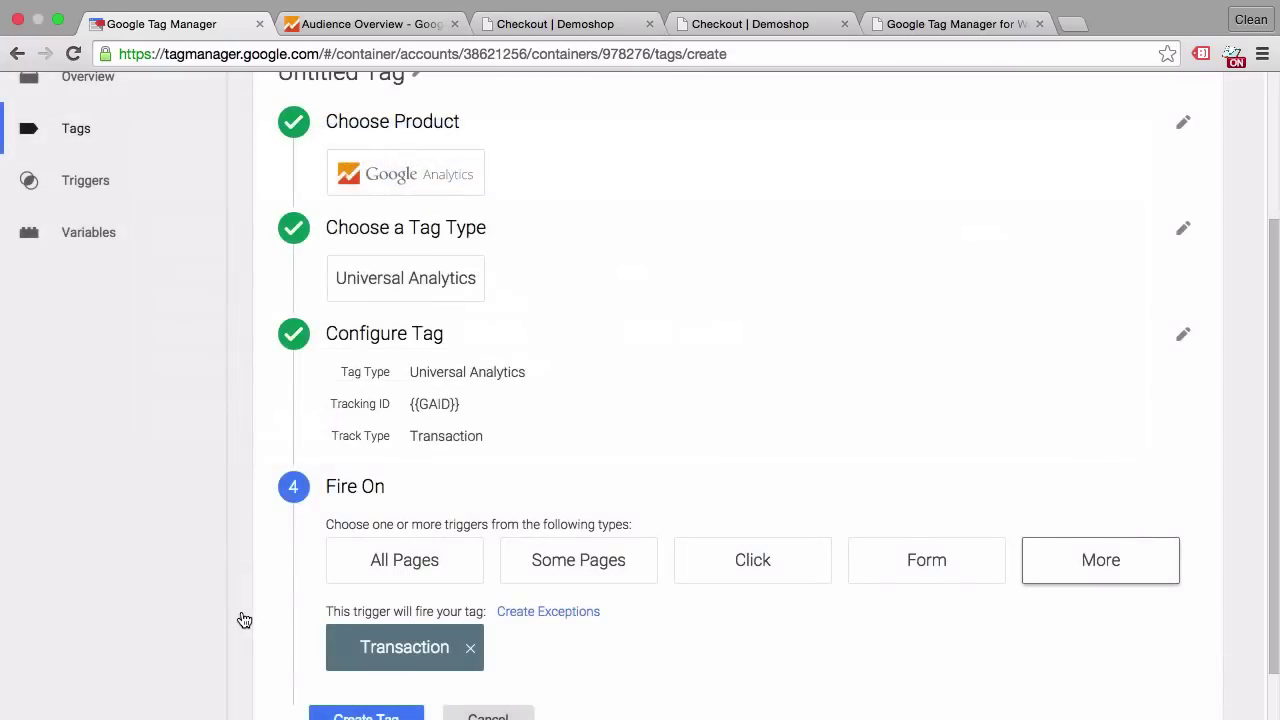
# Name the tag Google Analytics Transaction and create it
pyautogui.scroll(-1, 242, 619)
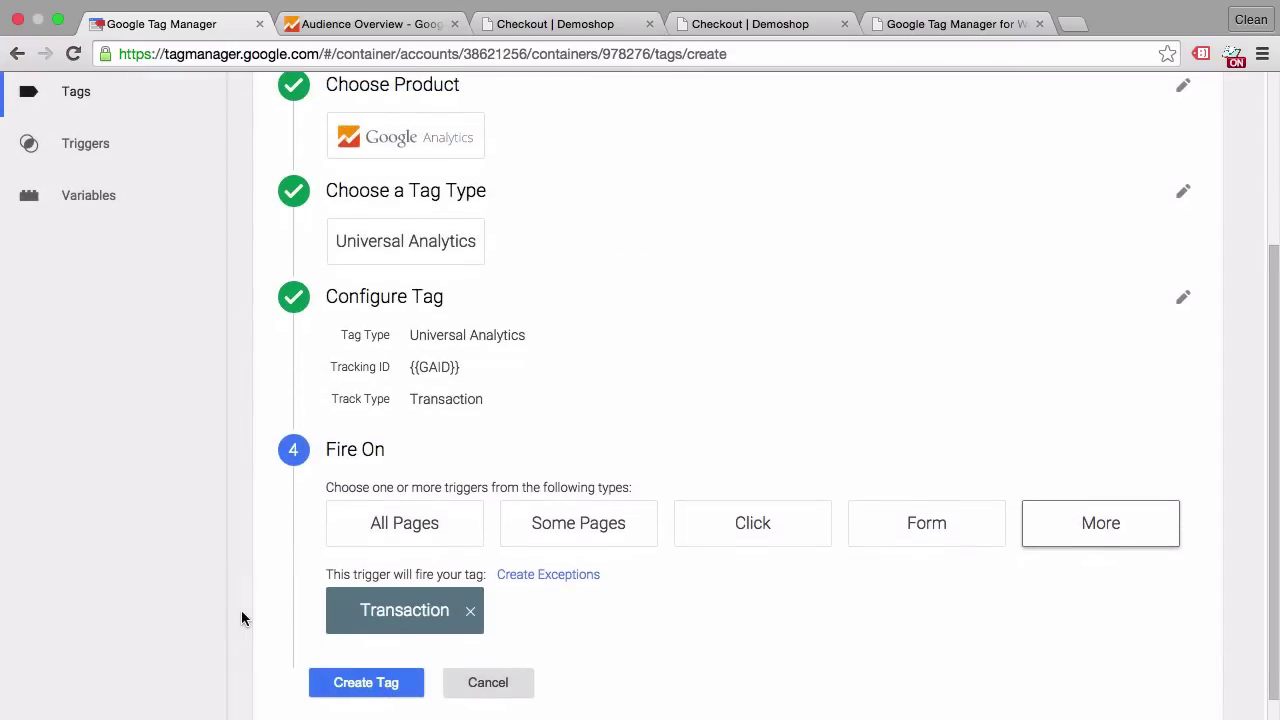
pyautogui.scroll(5, 269, 606)
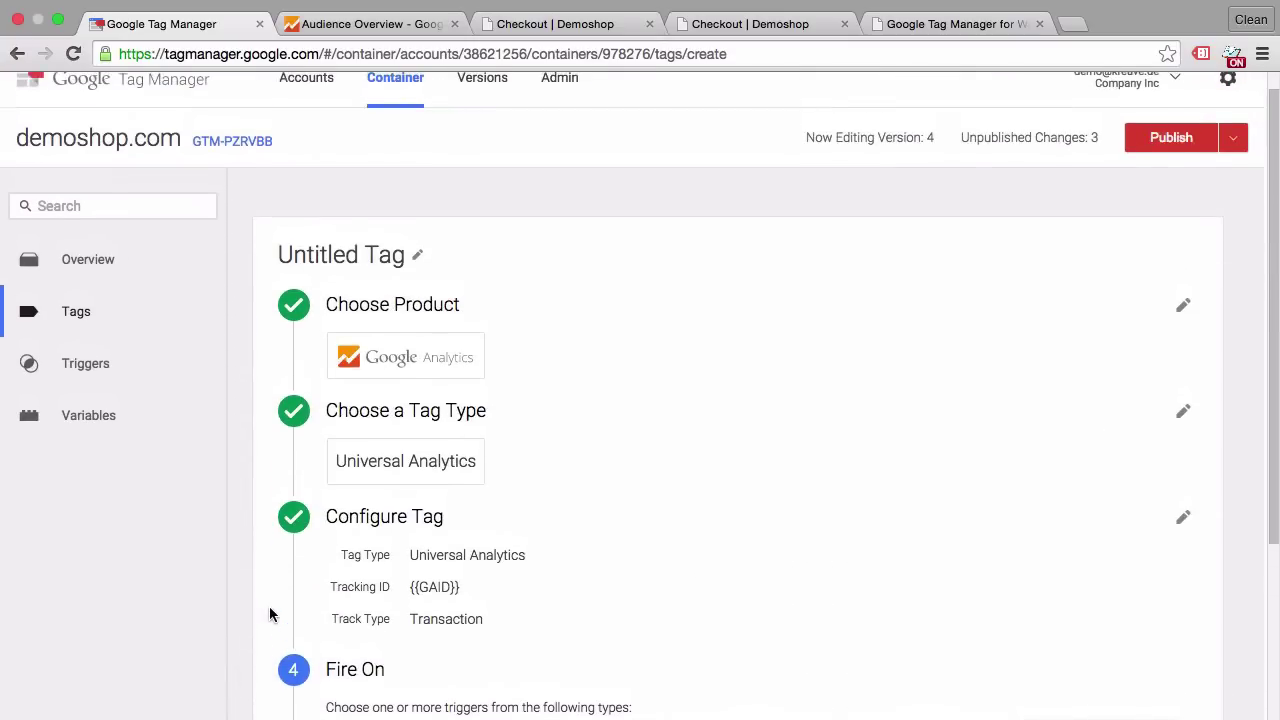
pyautogui.click(360, 254)
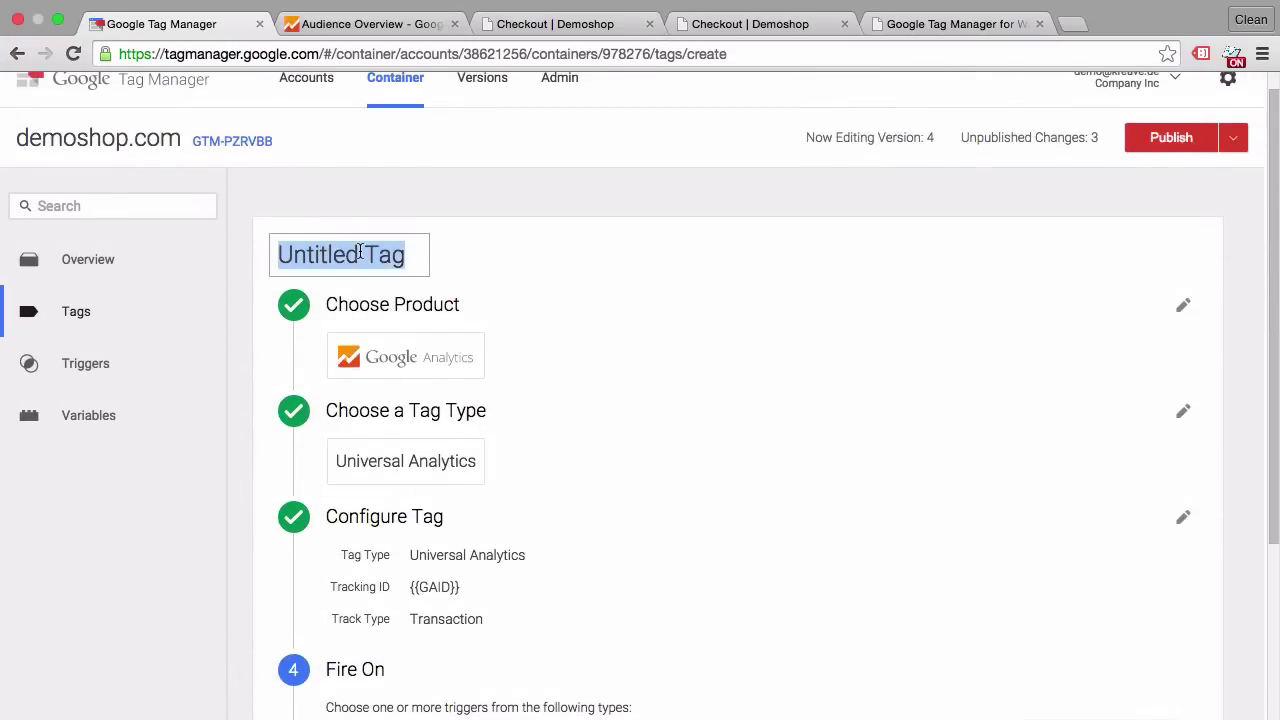
pyautogui.write('Go')
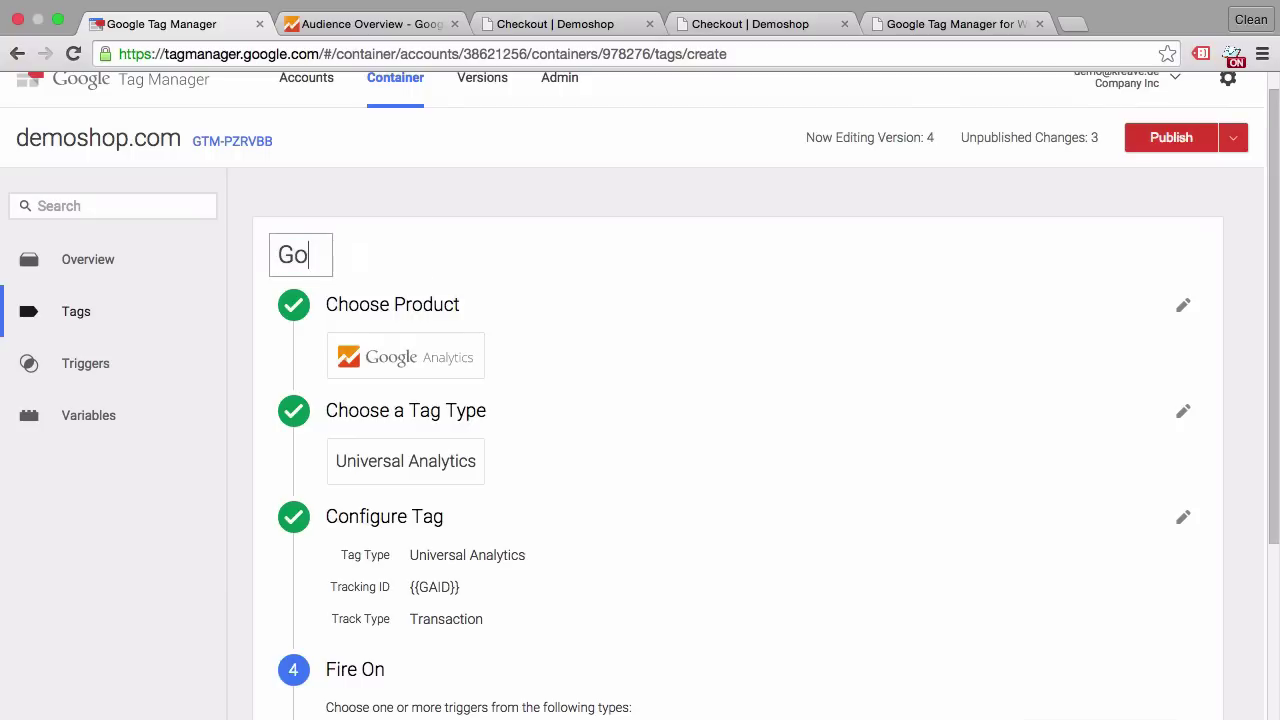
pyautogui.write('ogle Analytics')
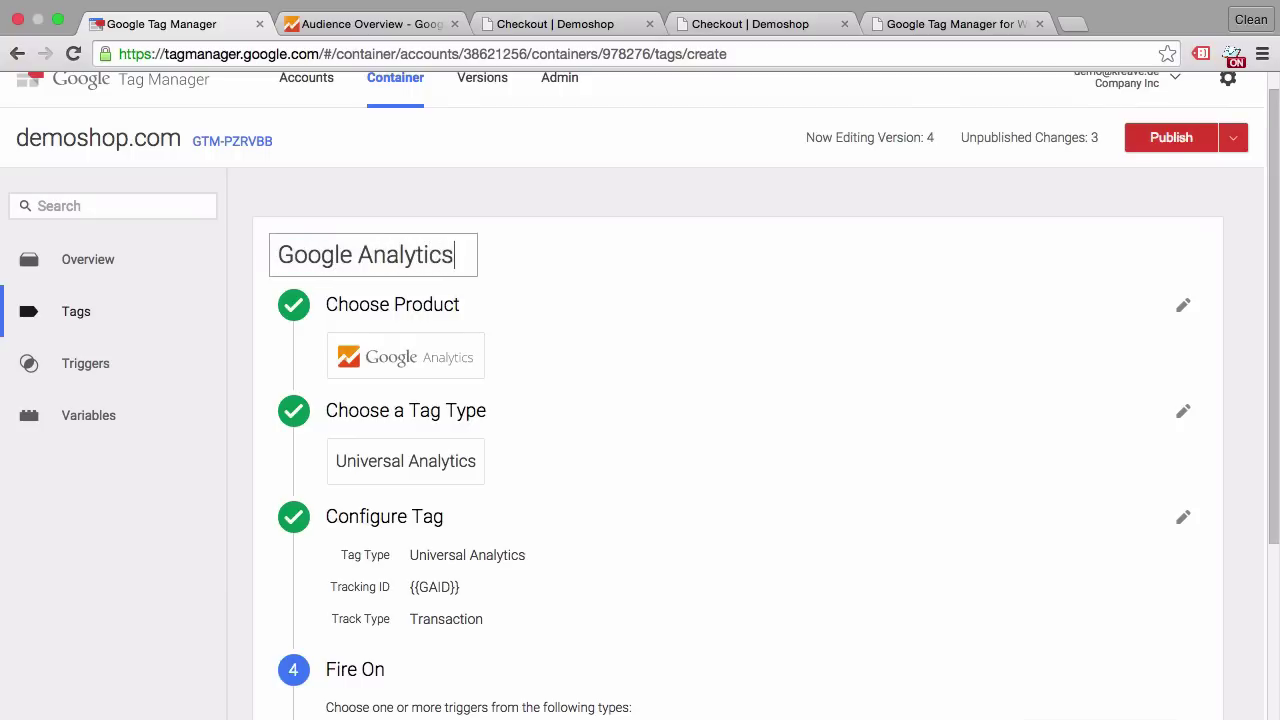
pyautogui.write(' Transaction')
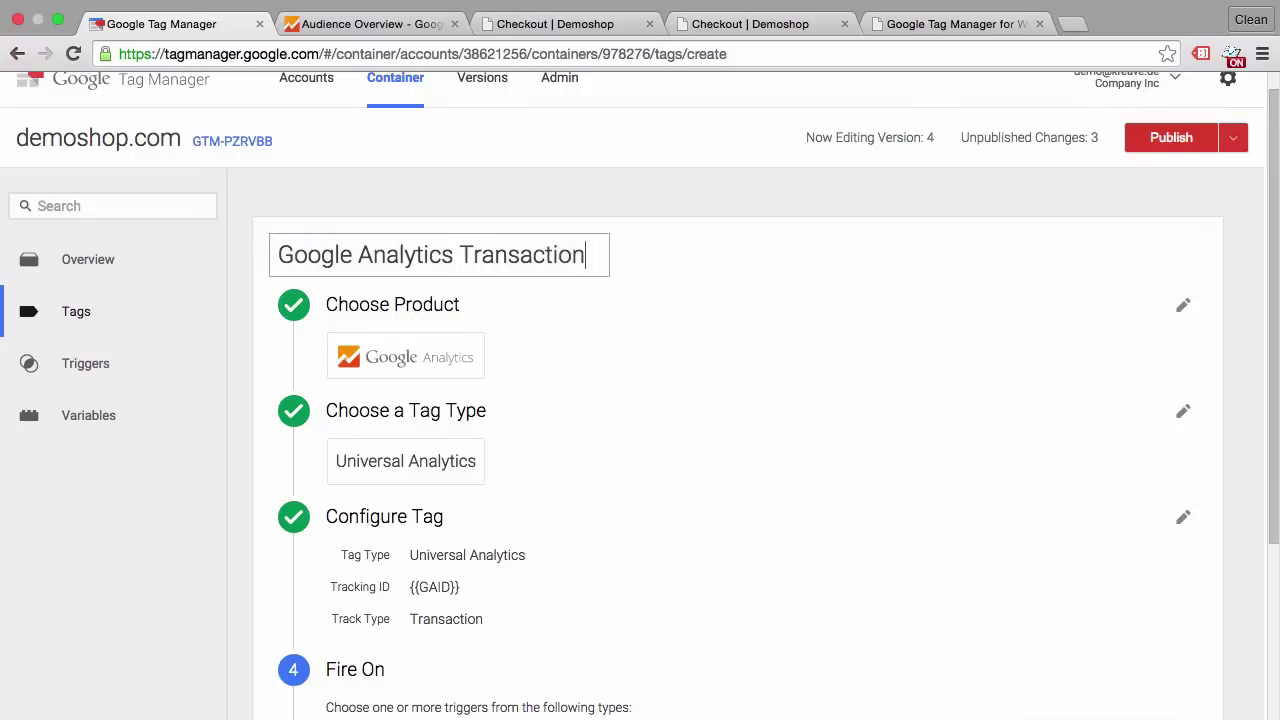
pyautogui.press('Return')
pyautogui.scroll(-3, 383, 388)
pyautogui.scroll(-2, 383, 386)
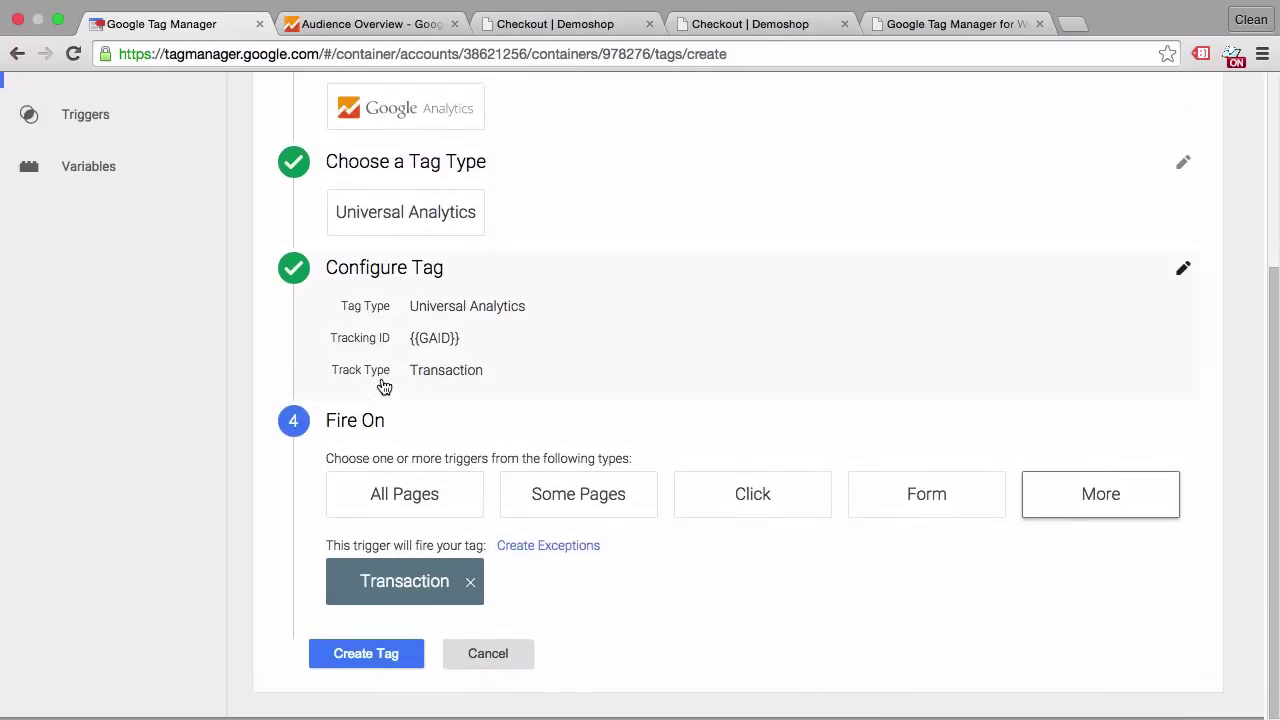
pyautogui.click(342, 657)
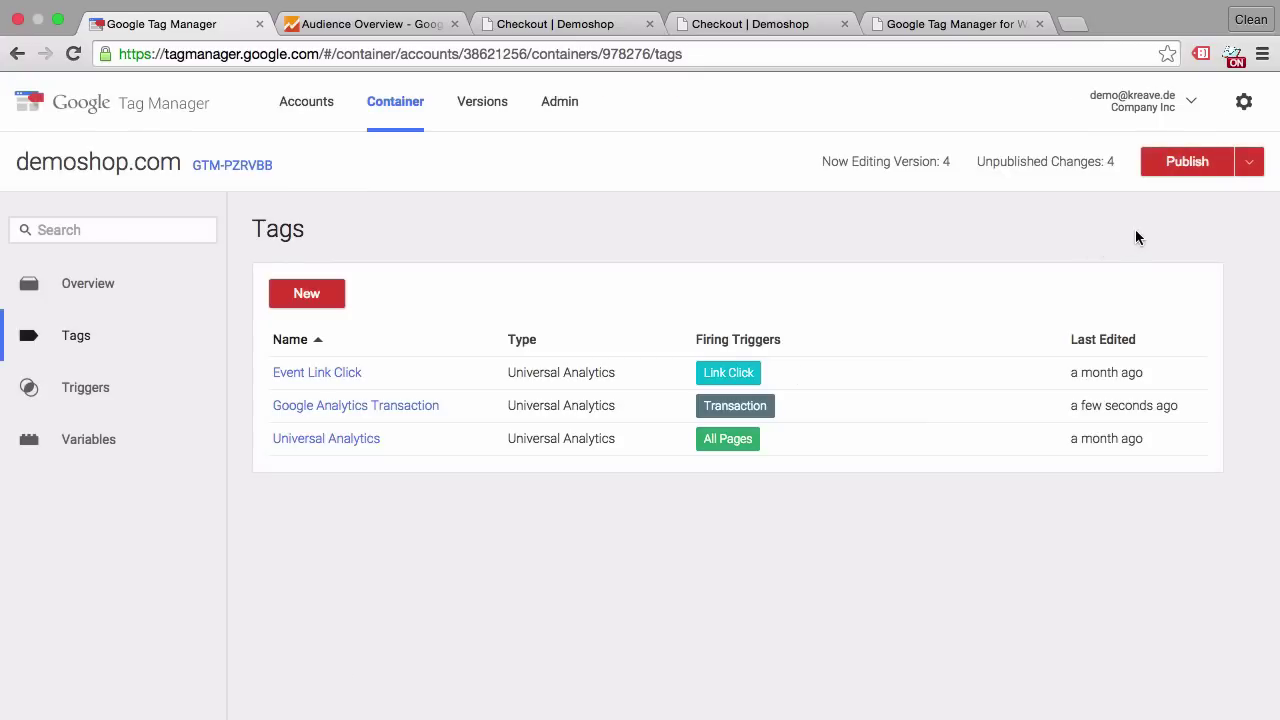
# Start preview and debug mode for the demoshop.com container and reload the second Demoshop order-received page
pyautogui.click(1250, 163)
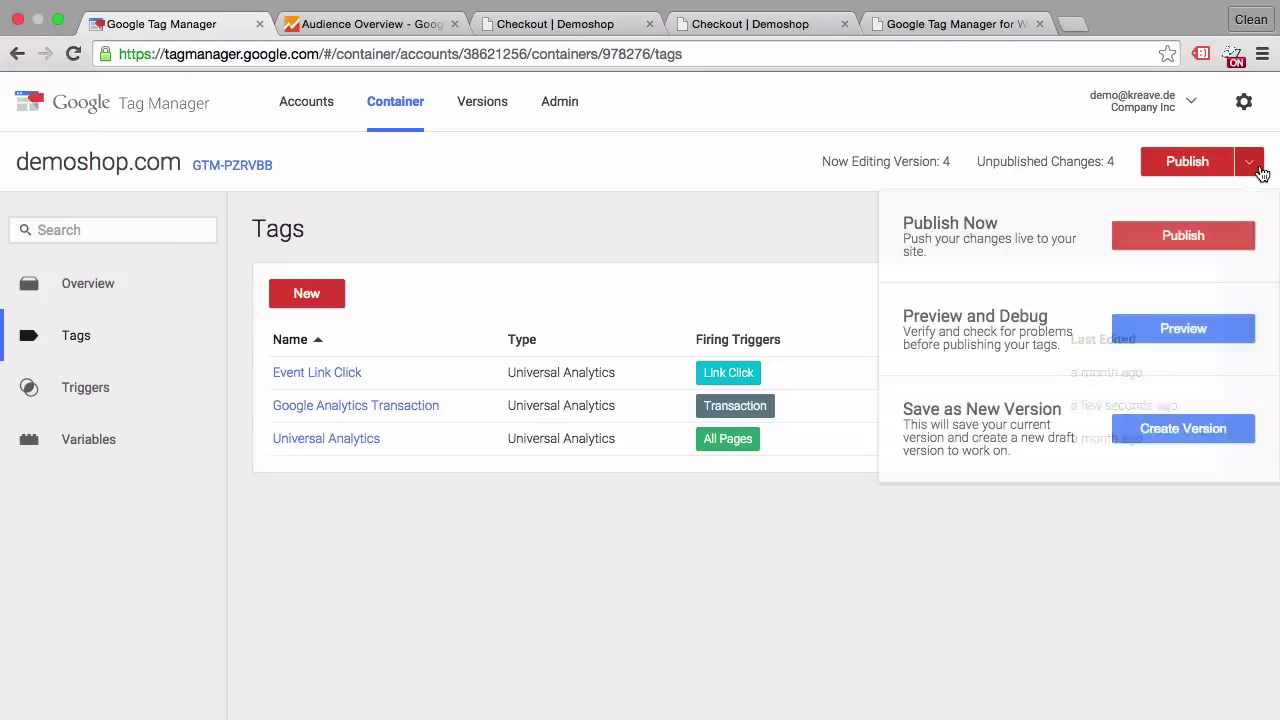
pyautogui.click(1167, 340)
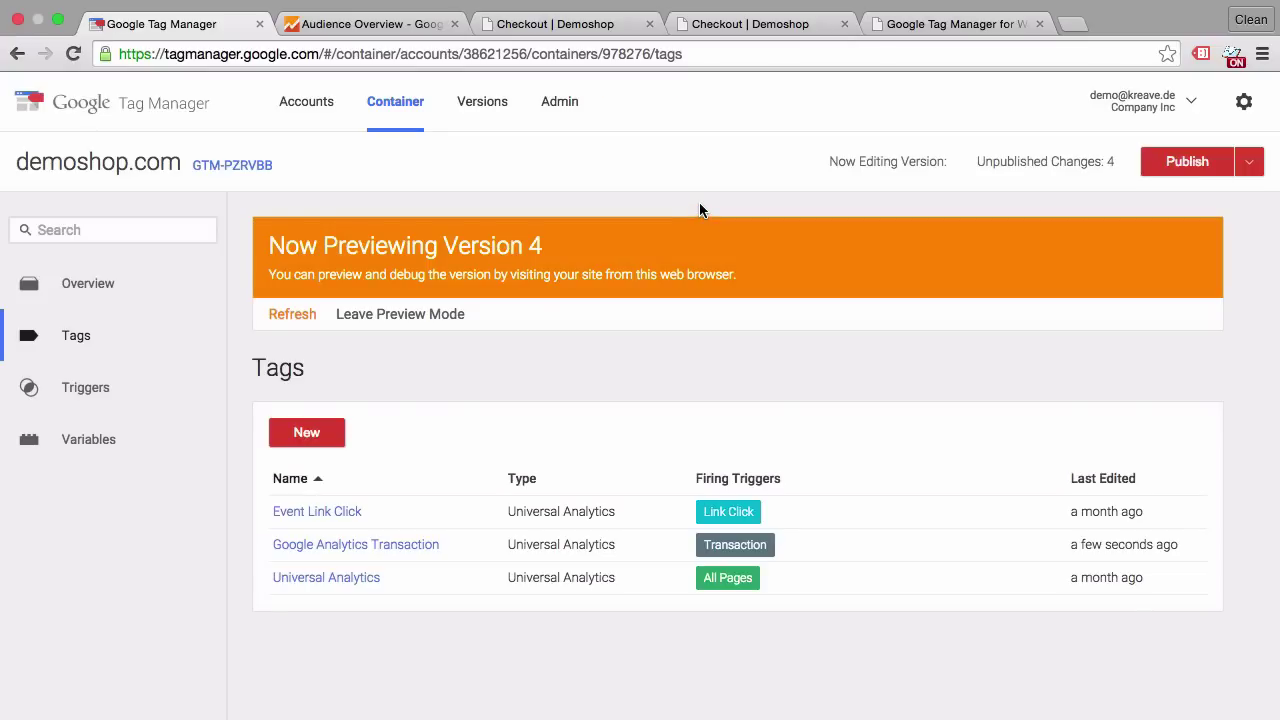
pyautogui.click(704, 22)
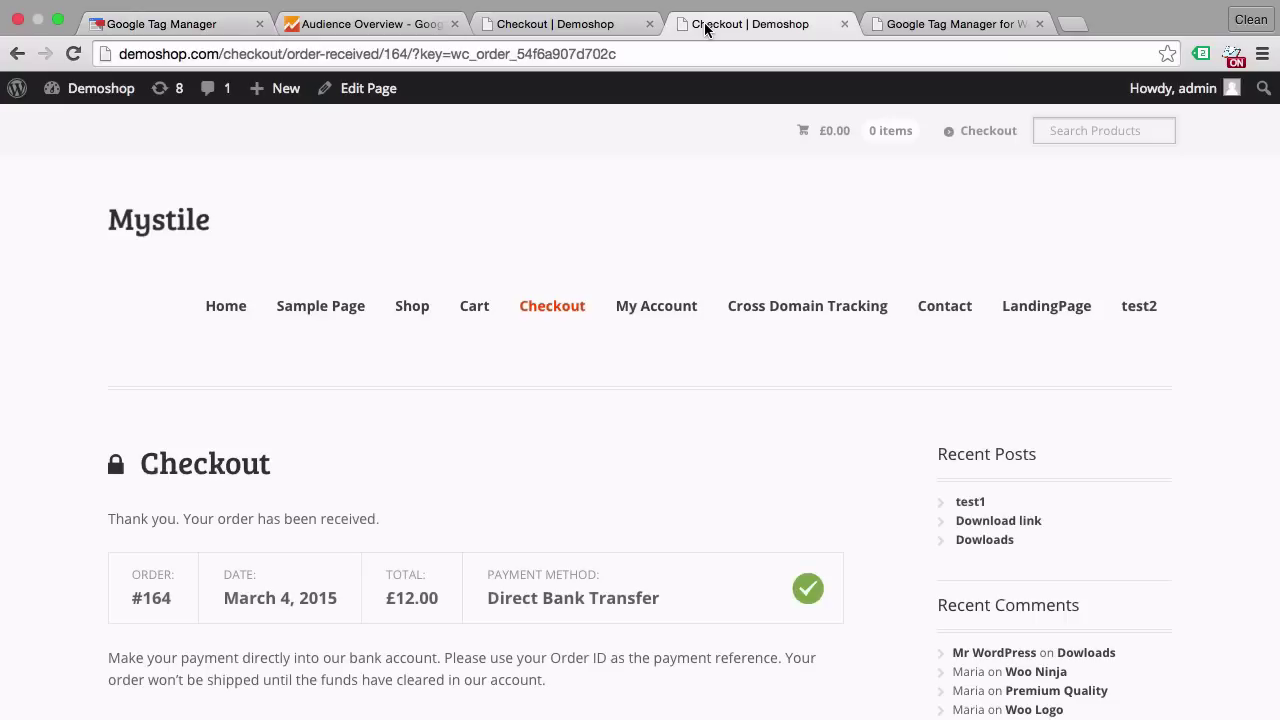
pyautogui.scroll(-2, 579, 234)
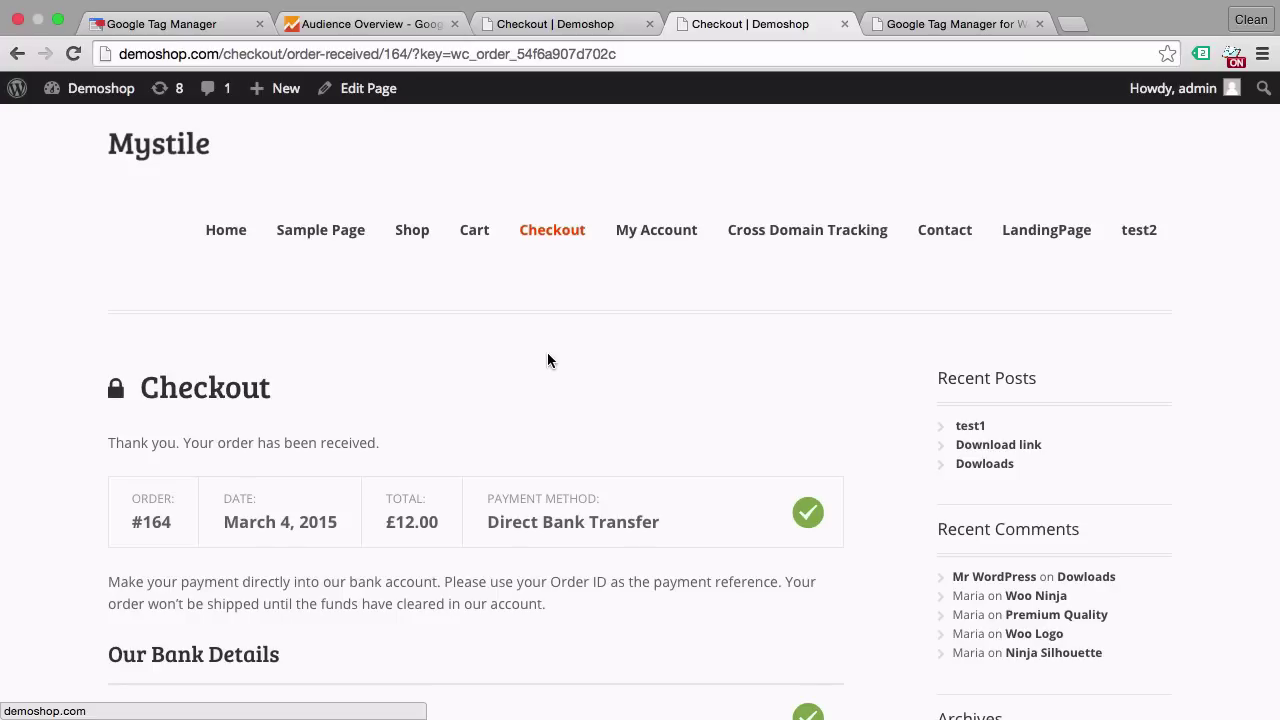
pyautogui.click(73, 54)
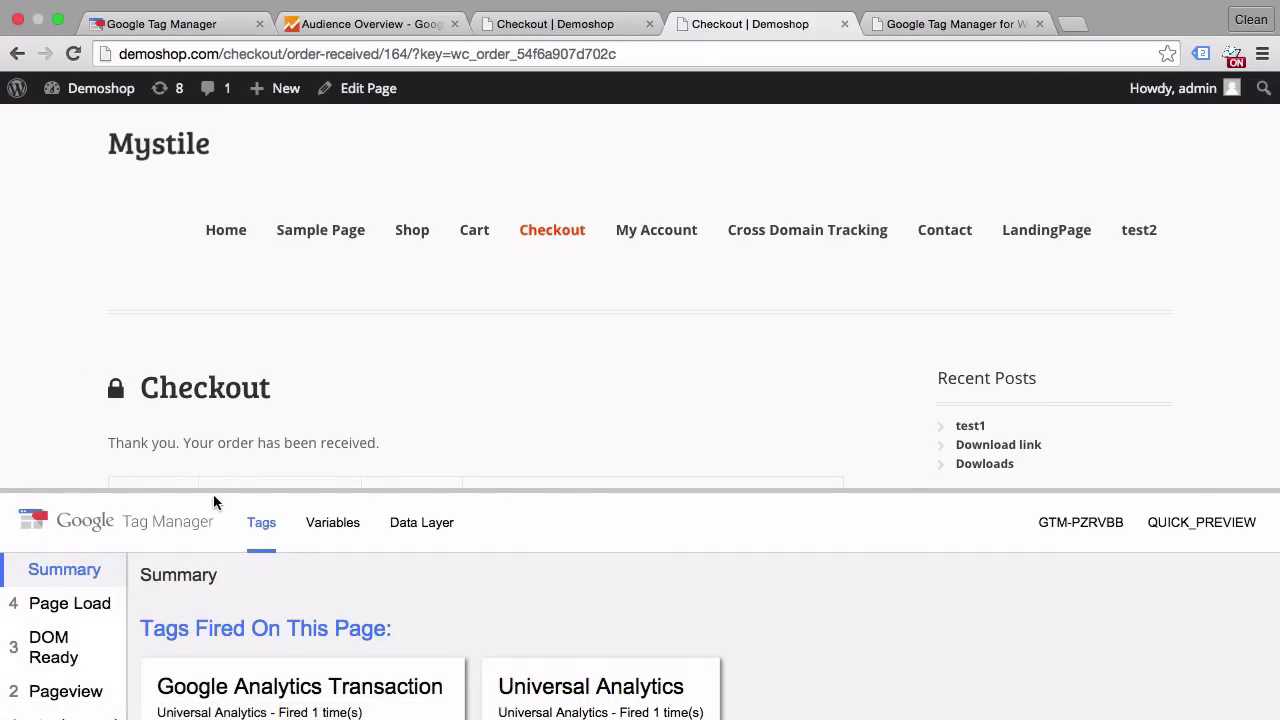
# Examine the Google Analytics Transaction tag under the gtm4wp.orderCompleted event in the debug pane, including its properties and firing triggers
pyautogui.moveTo(215, 500); pyautogui.dragTo(233, 337)
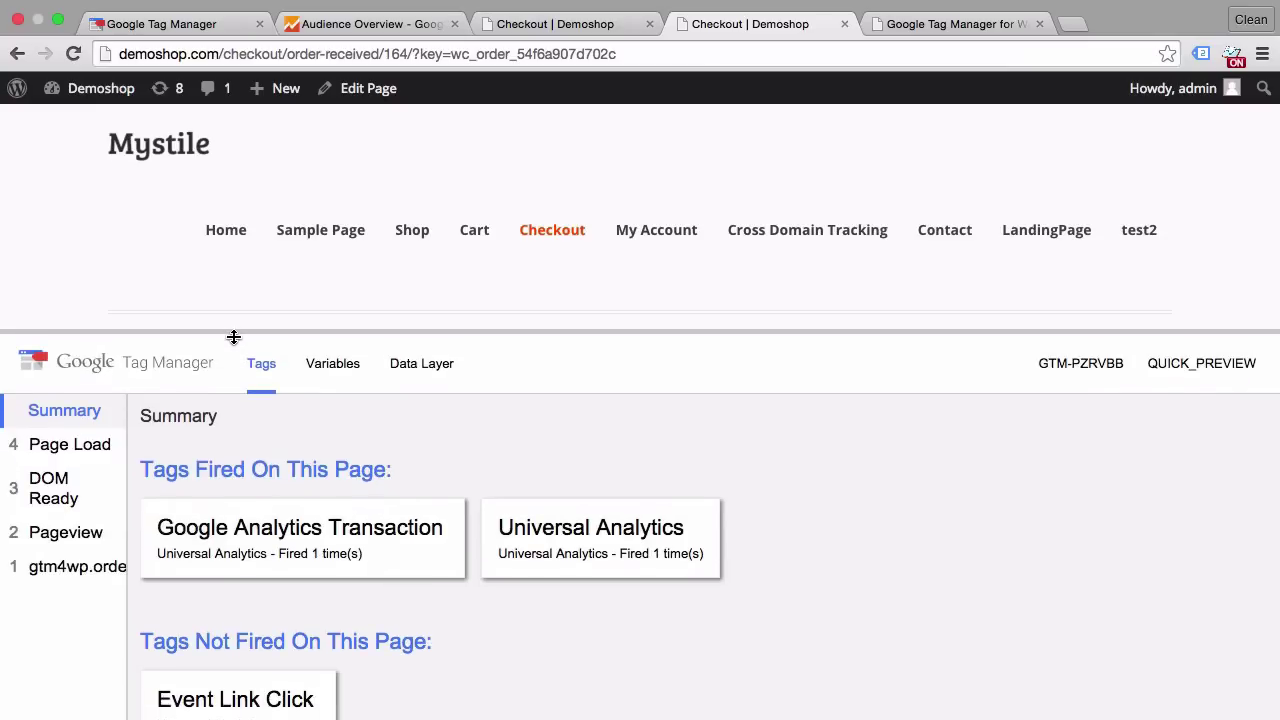
pyautogui.click(73, 587)
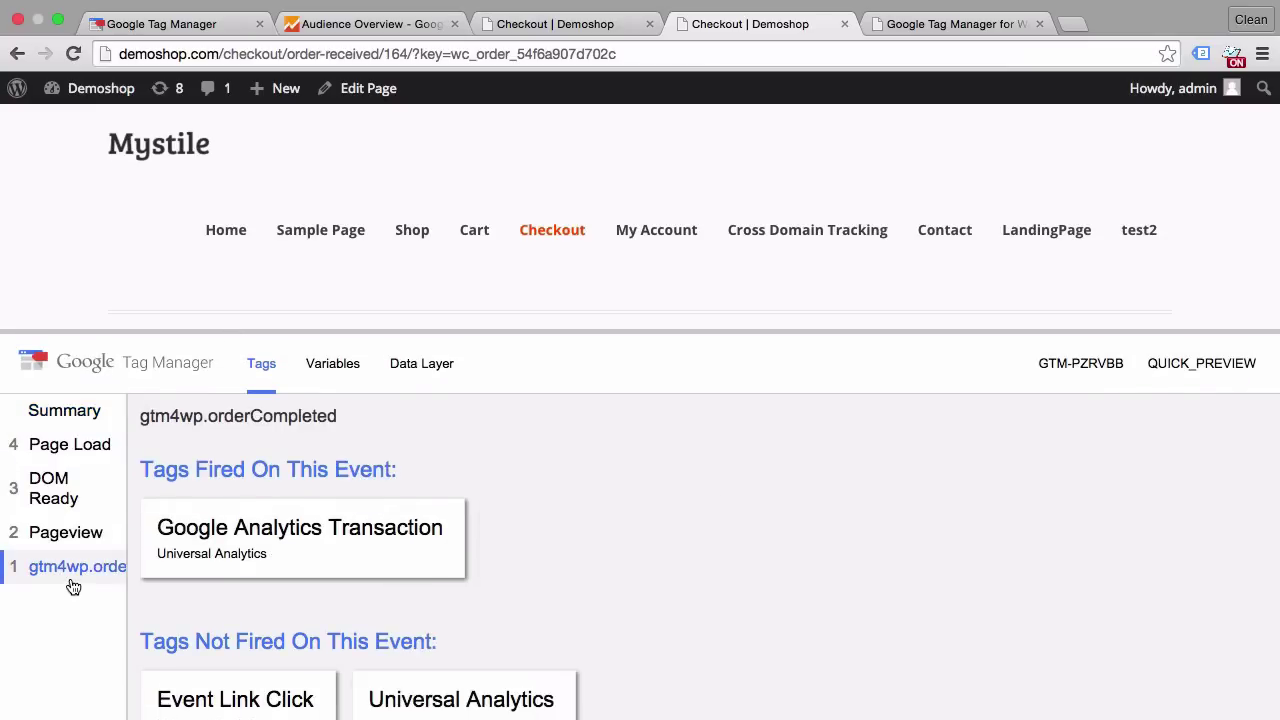
pyautogui.click(242, 580)
pyautogui.scroll(-5, 562, 586)
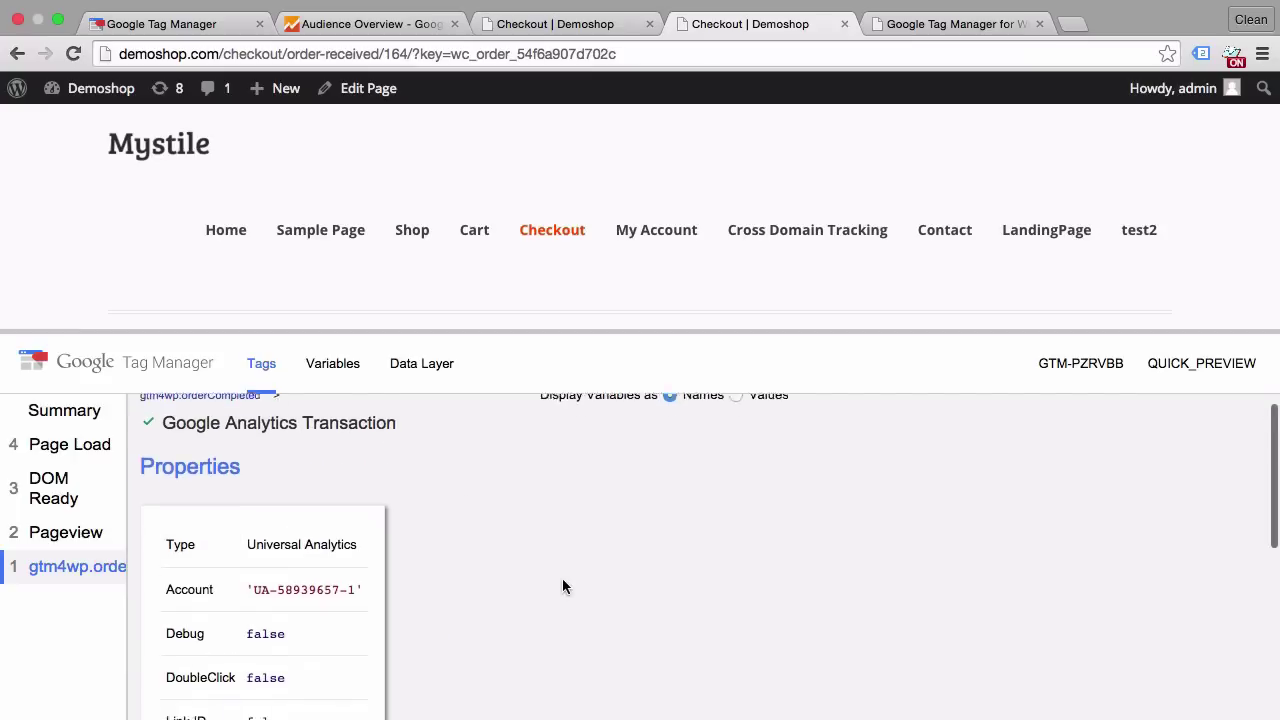
pyautogui.scroll(-3, 562, 586)
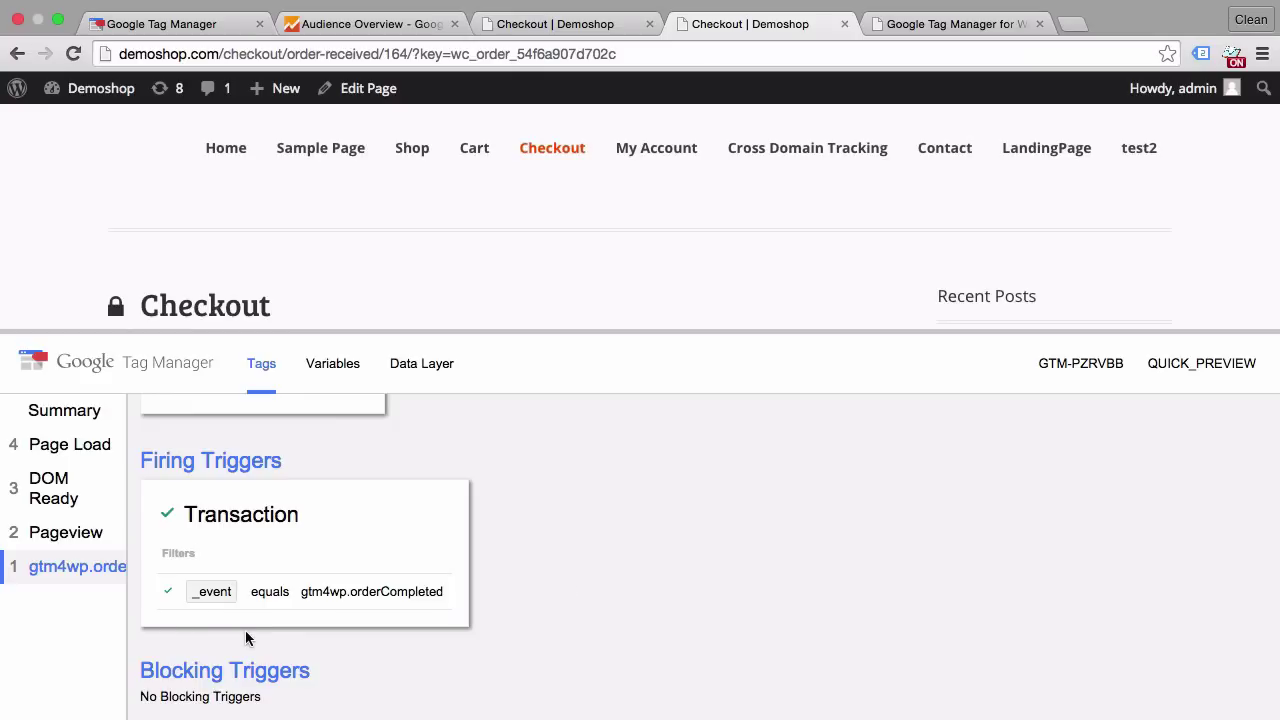
pyautogui.scroll(5, 551, 520)
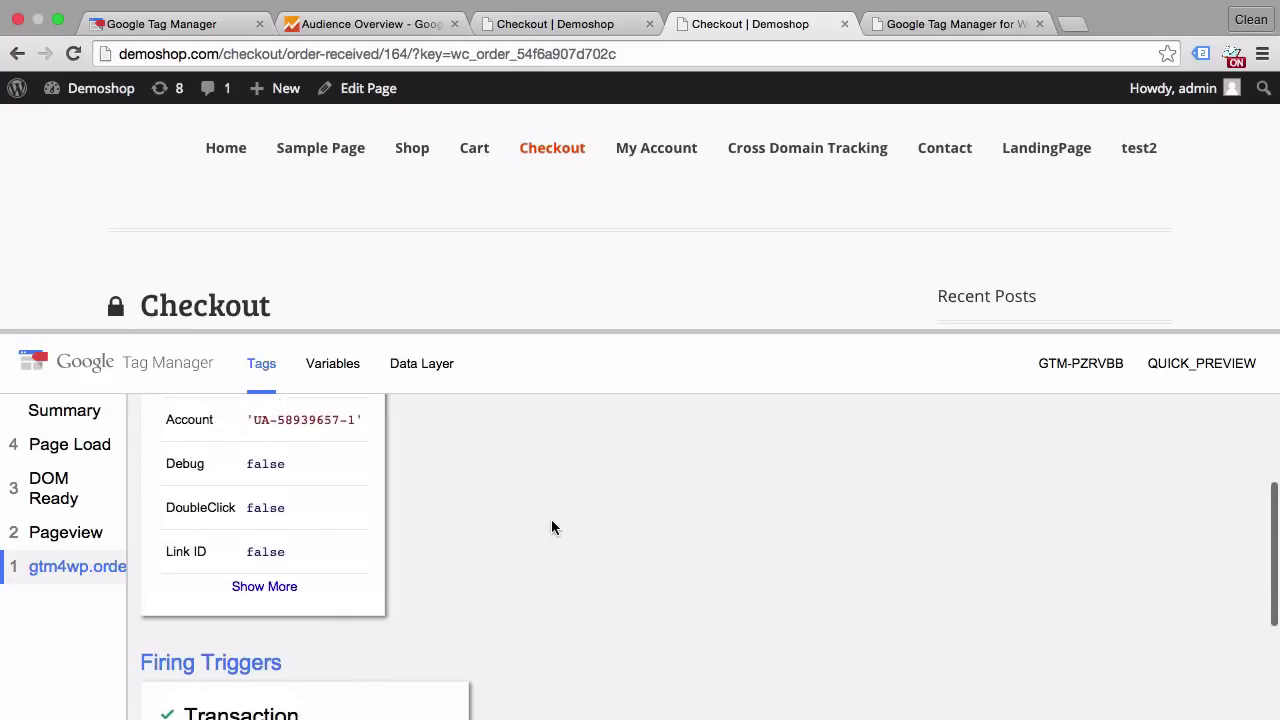
pyautogui.scroll(-1, 551, 527)
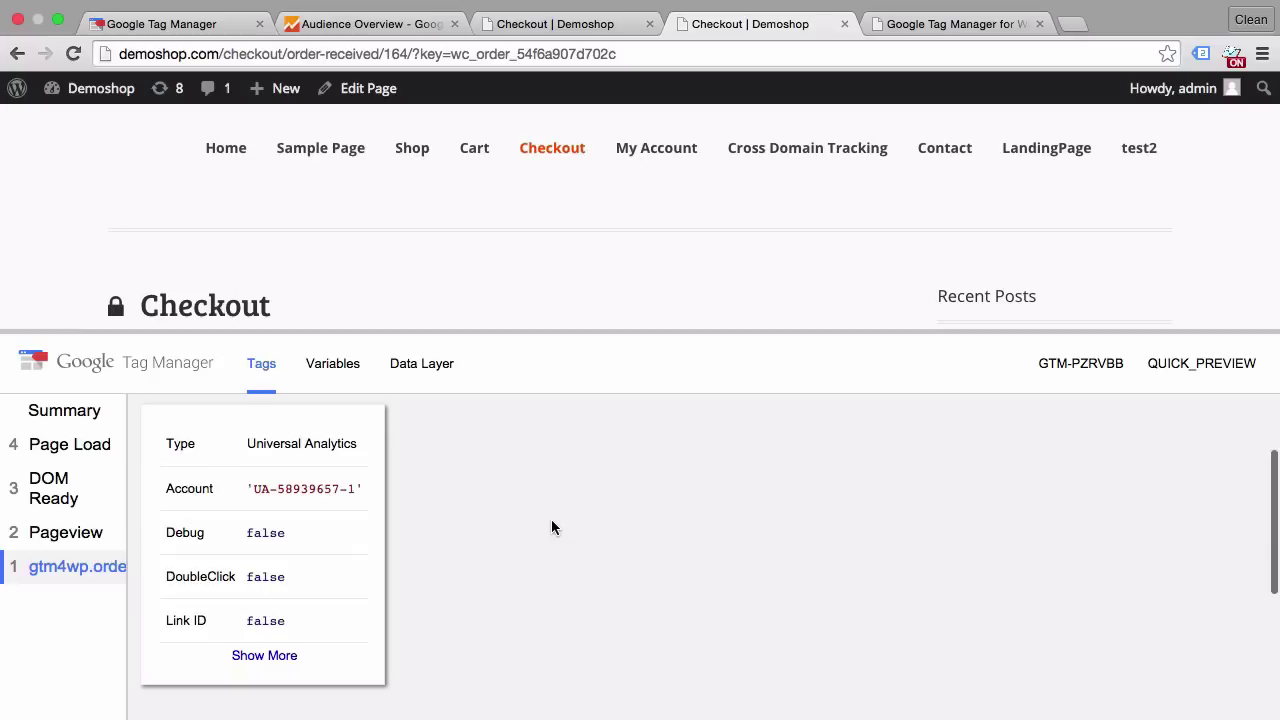
pyautogui.scroll(5, 552, 527)
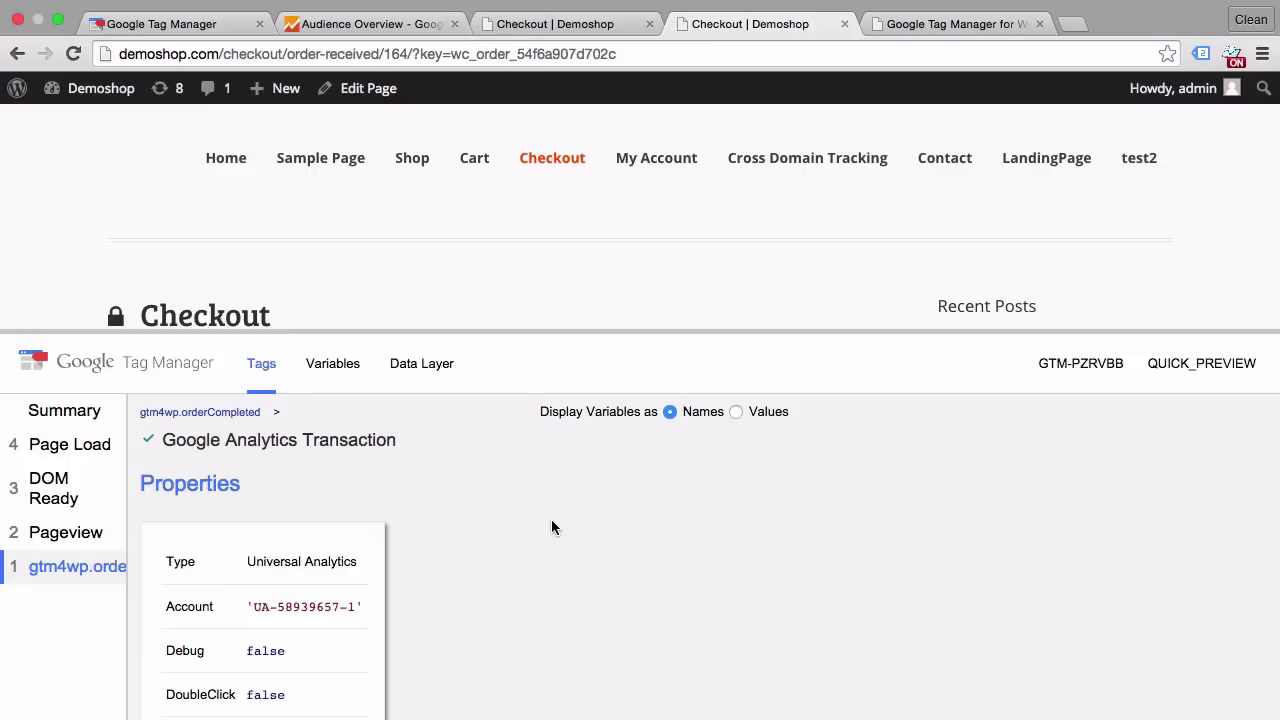
# Expand the Real-Time reports in Google Analytics and return to the previewed Demoshop order-received page
pyautogui.click(389, 36)
pyautogui.click(114, 392)
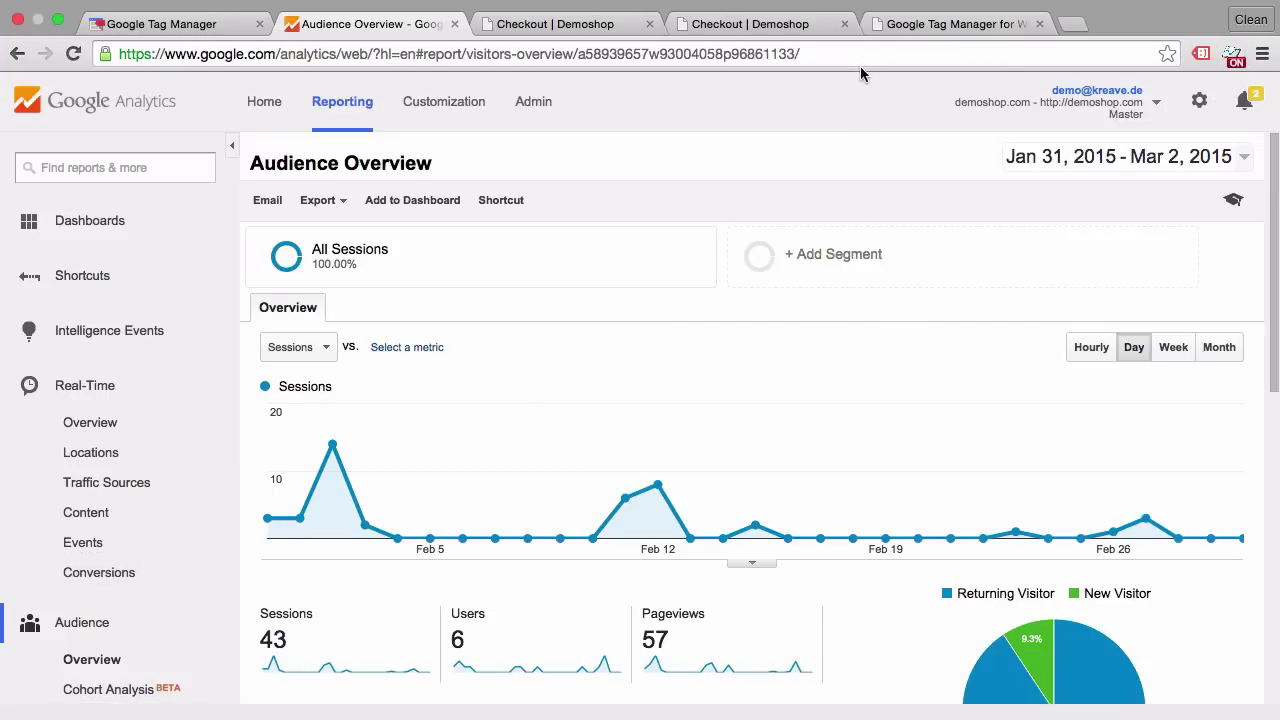
pyautogui.click(728, 25)
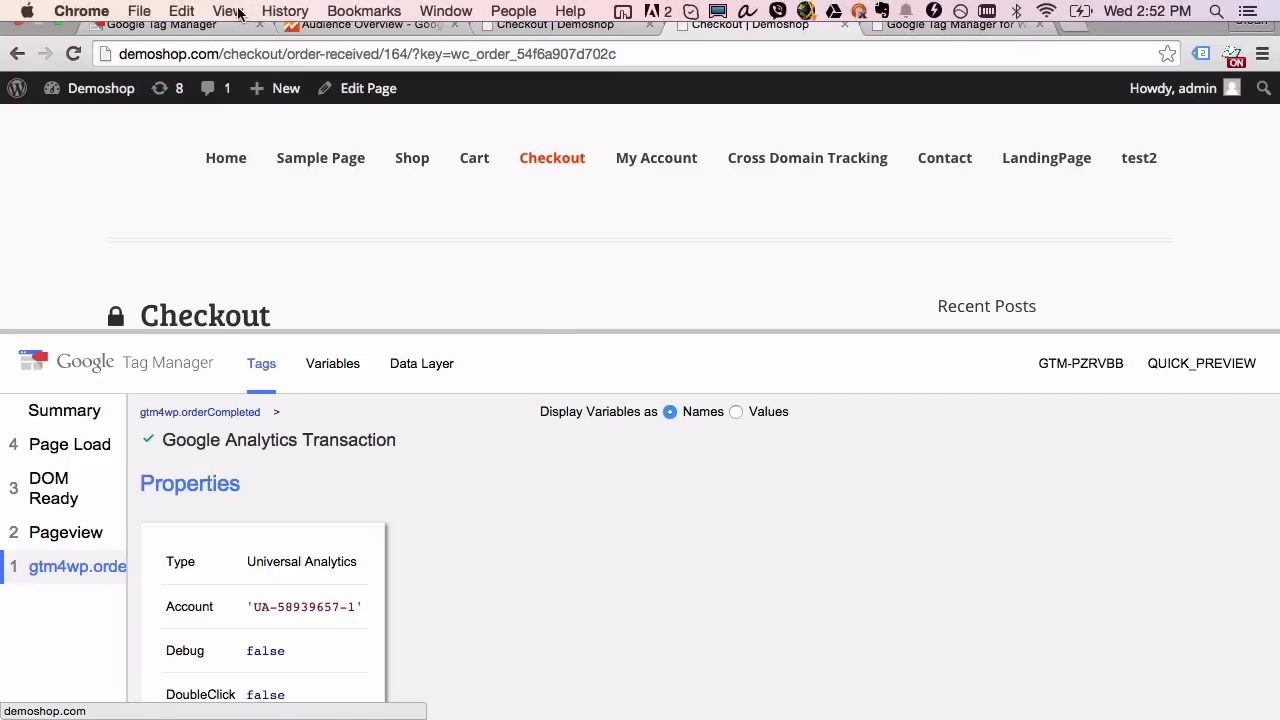
# Open the developer tools console for the order-received page and toggle the Google Analytics debugging extension off and back on
pyautogui.click(228, 10)
pyautogui.moveTo(470, 242)
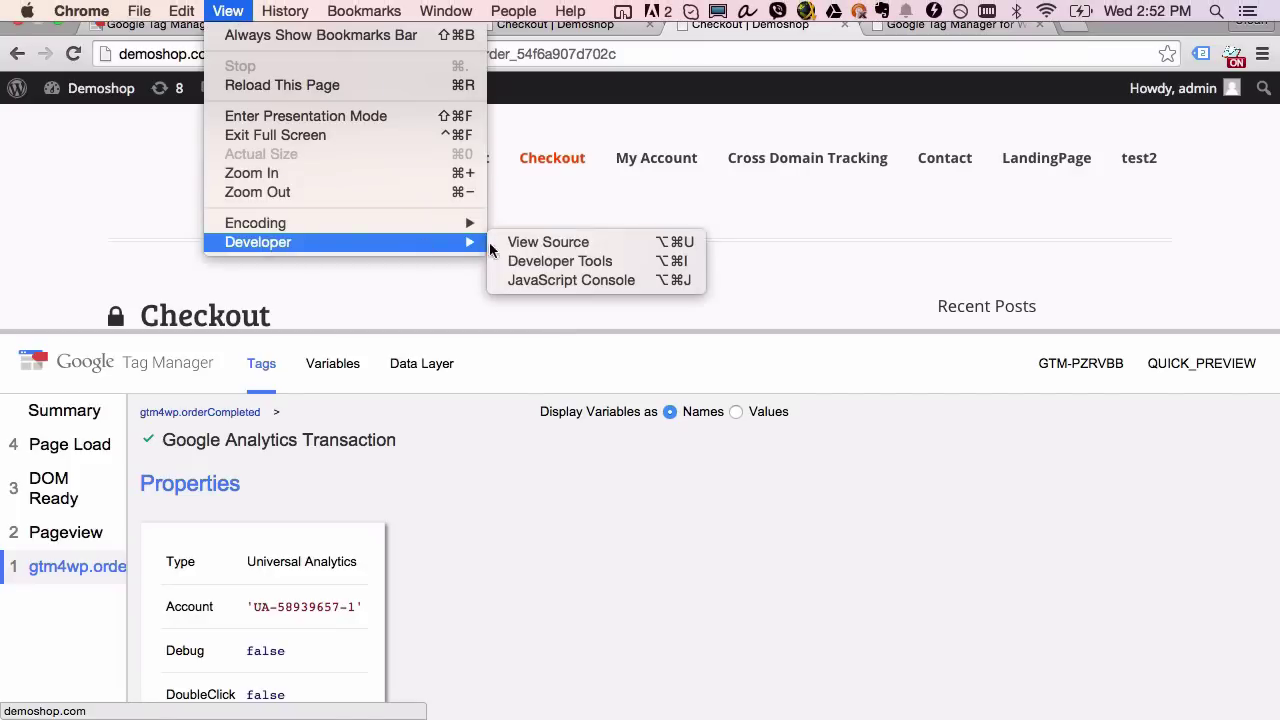
pyautogui.click(555, 263)
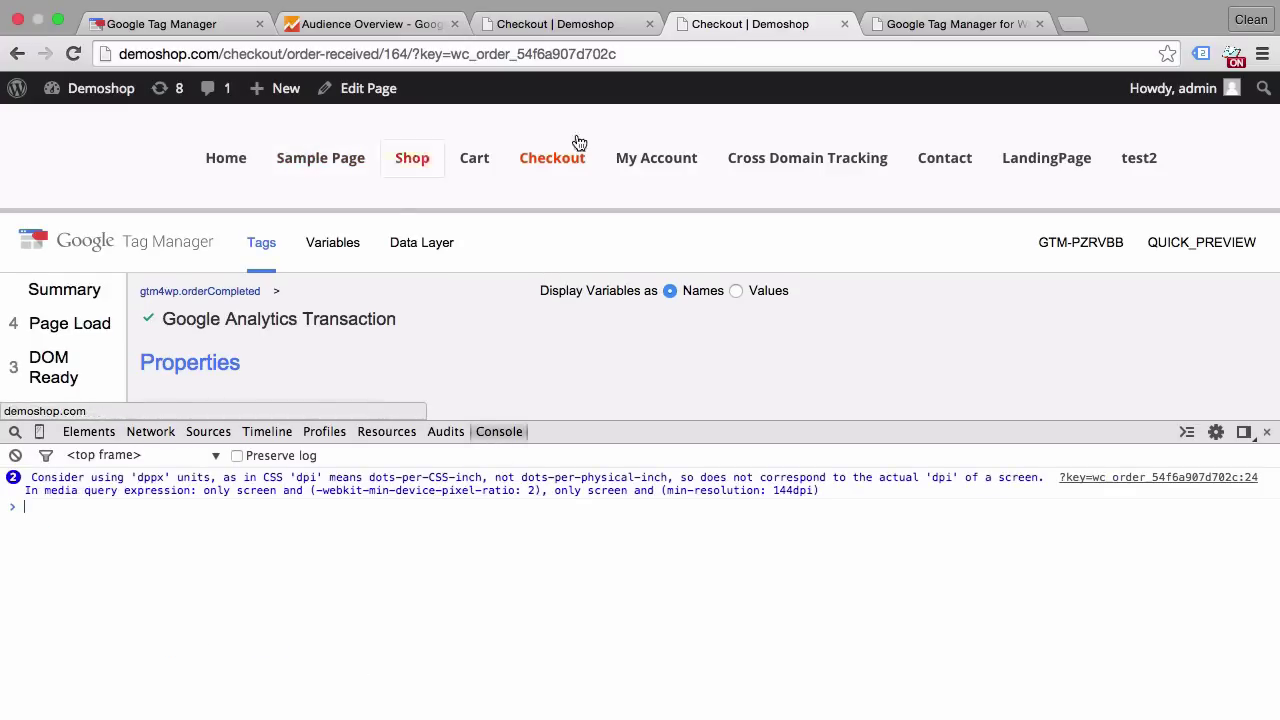
pyautogui.click(1237, 52)
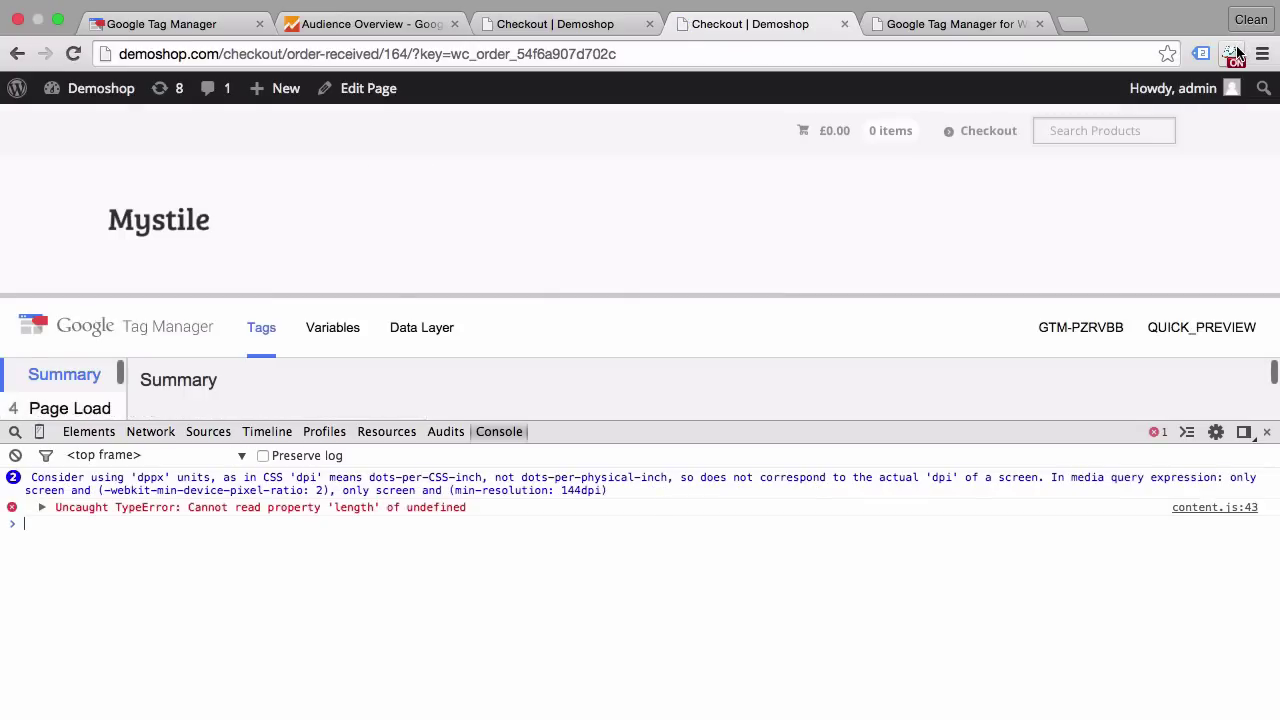
pyautogui.click(1237, 55)
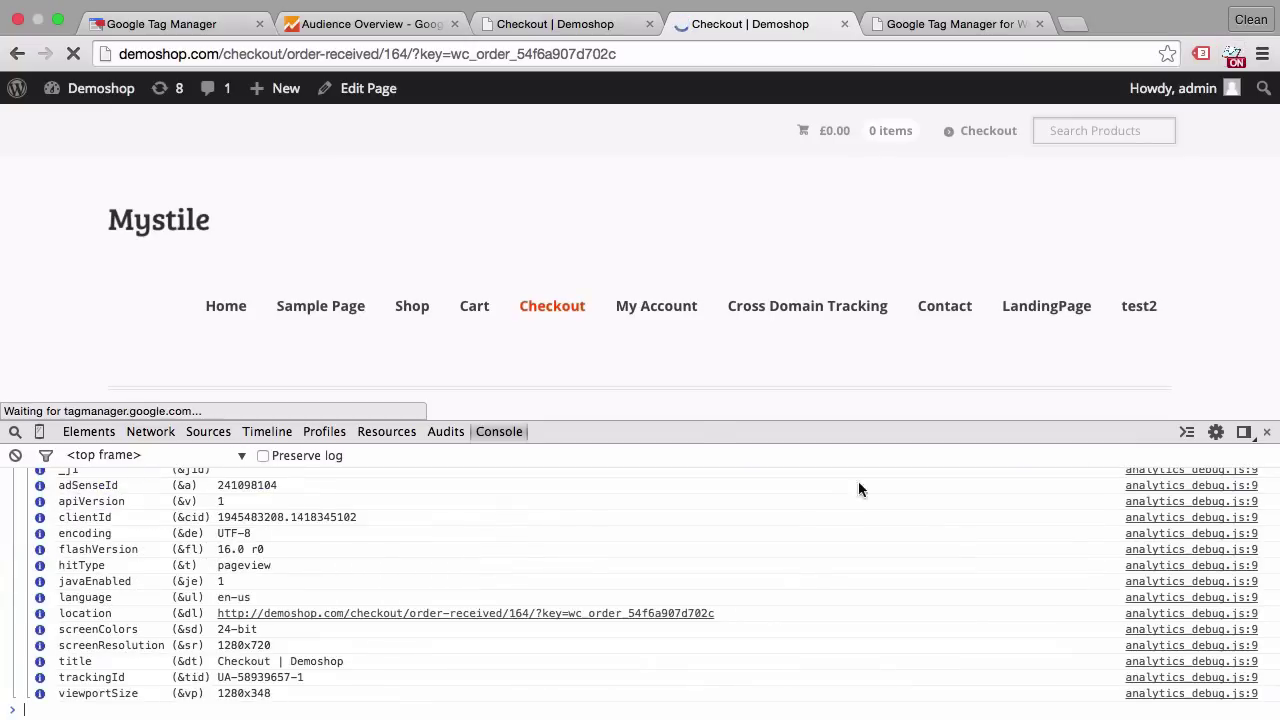
# Examine the analytics debug log for the pageview and transaction hits, including the transaction's affiliation, ID, revenue and hit type
pyautogui.scroll(3, 775, 688)
pyautogui.scroll(1, 775, 688)
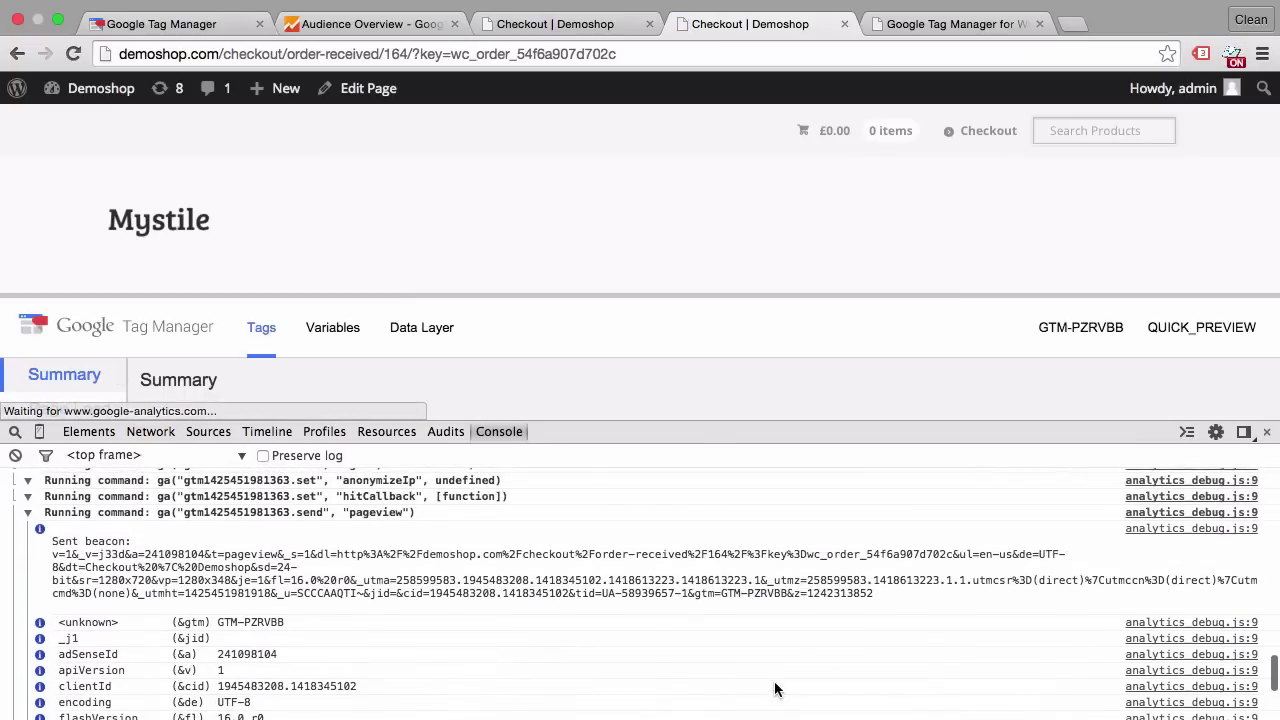
pyautogui.scroll(1, 775, 688)
pyautogui.scroll(1, 775, 688)
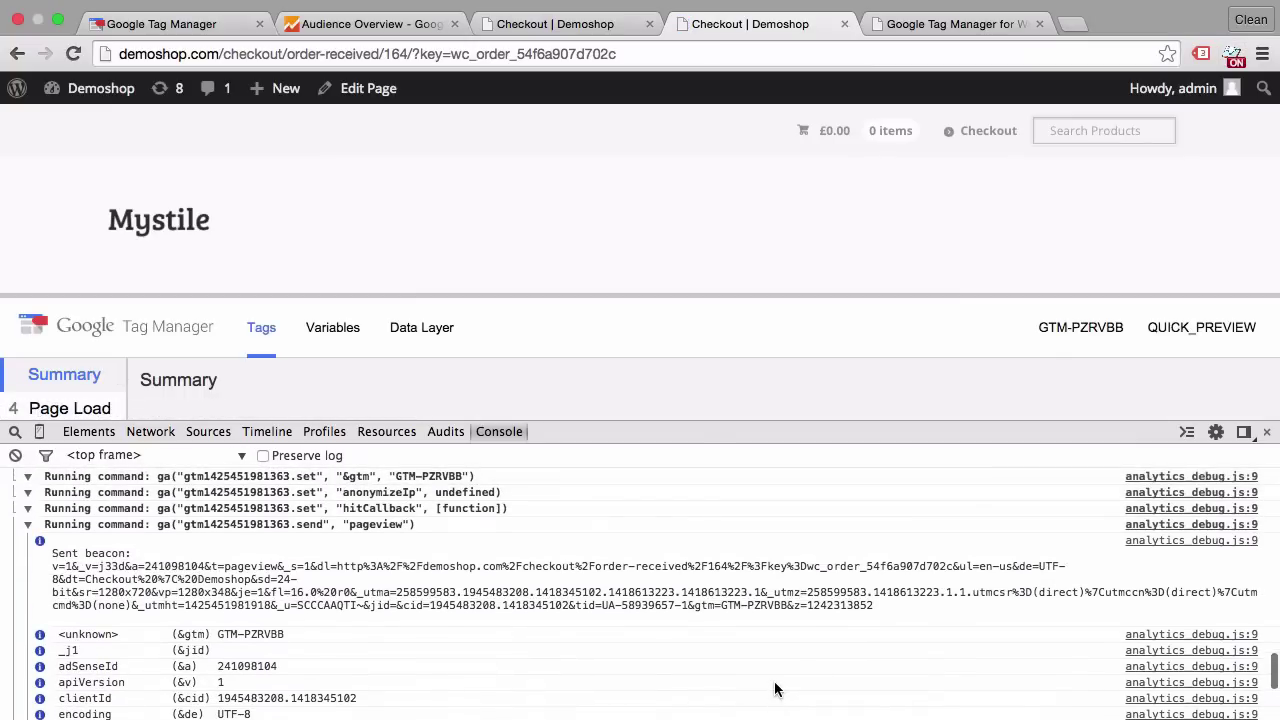
pyautogui.scroll(-3, 775, 688)
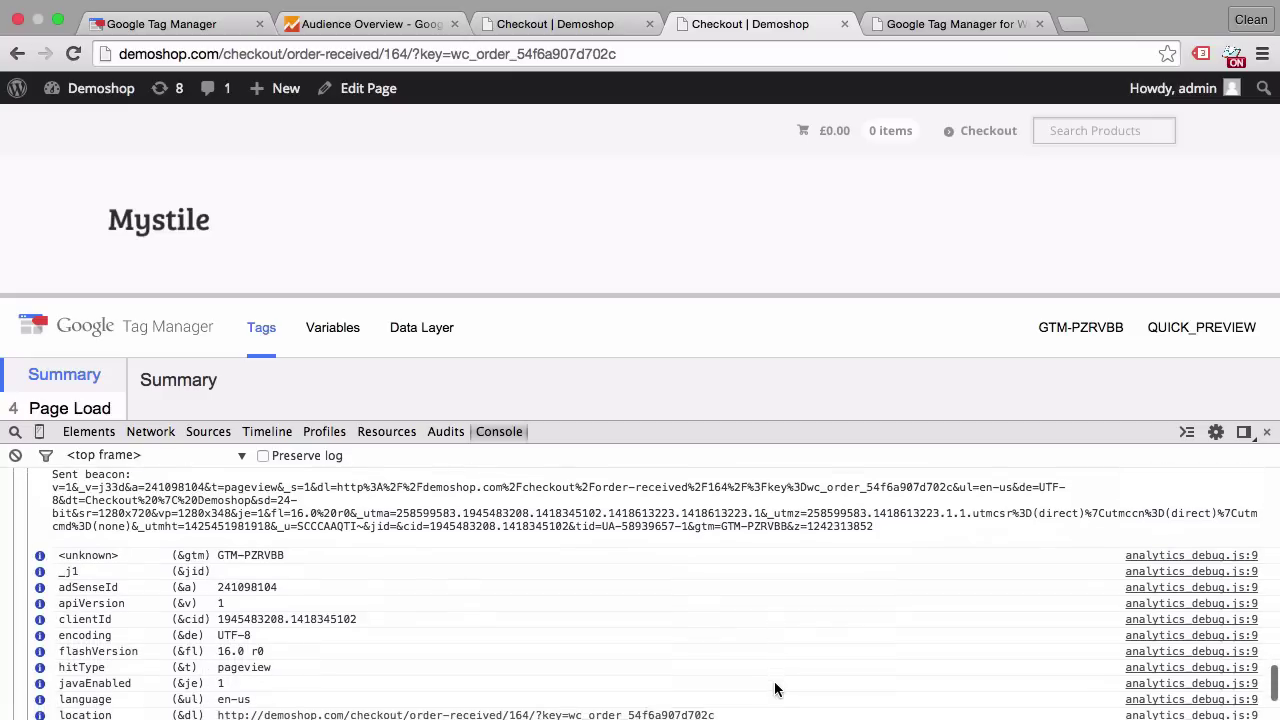
pyautogui.scroll(5, 775, 688)
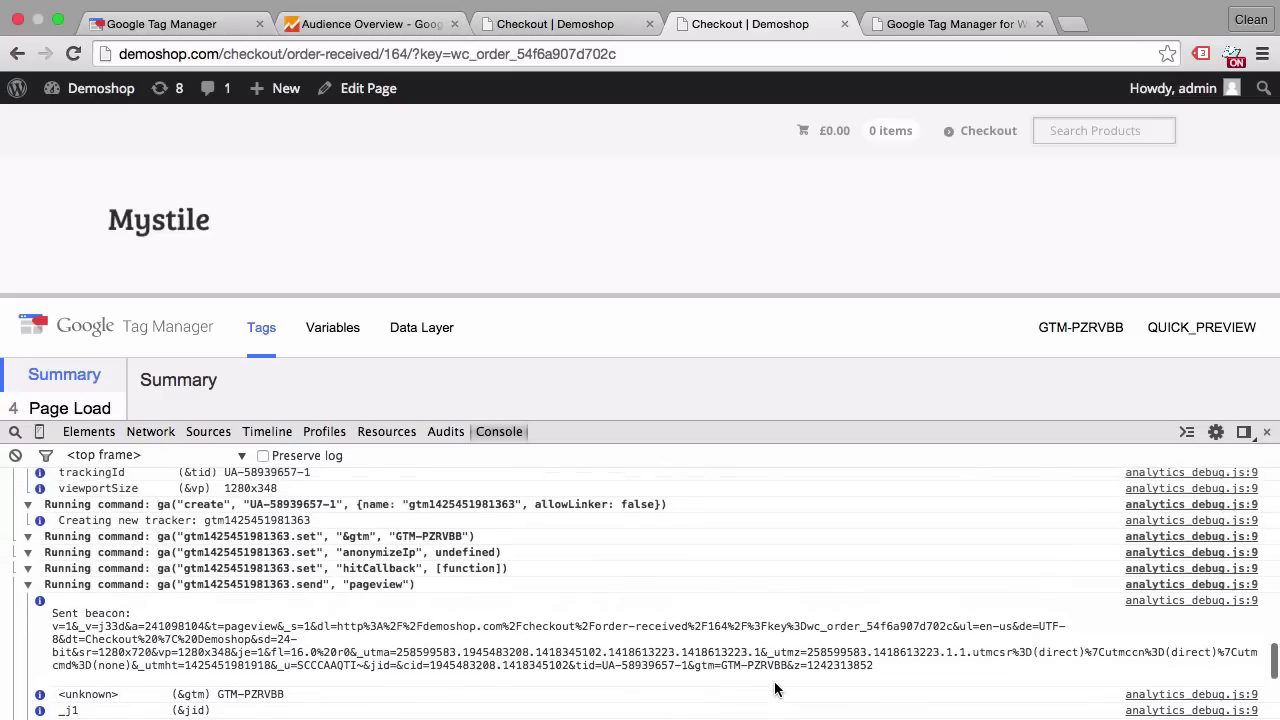
pyautogui.scroll(-10, 775, 688)
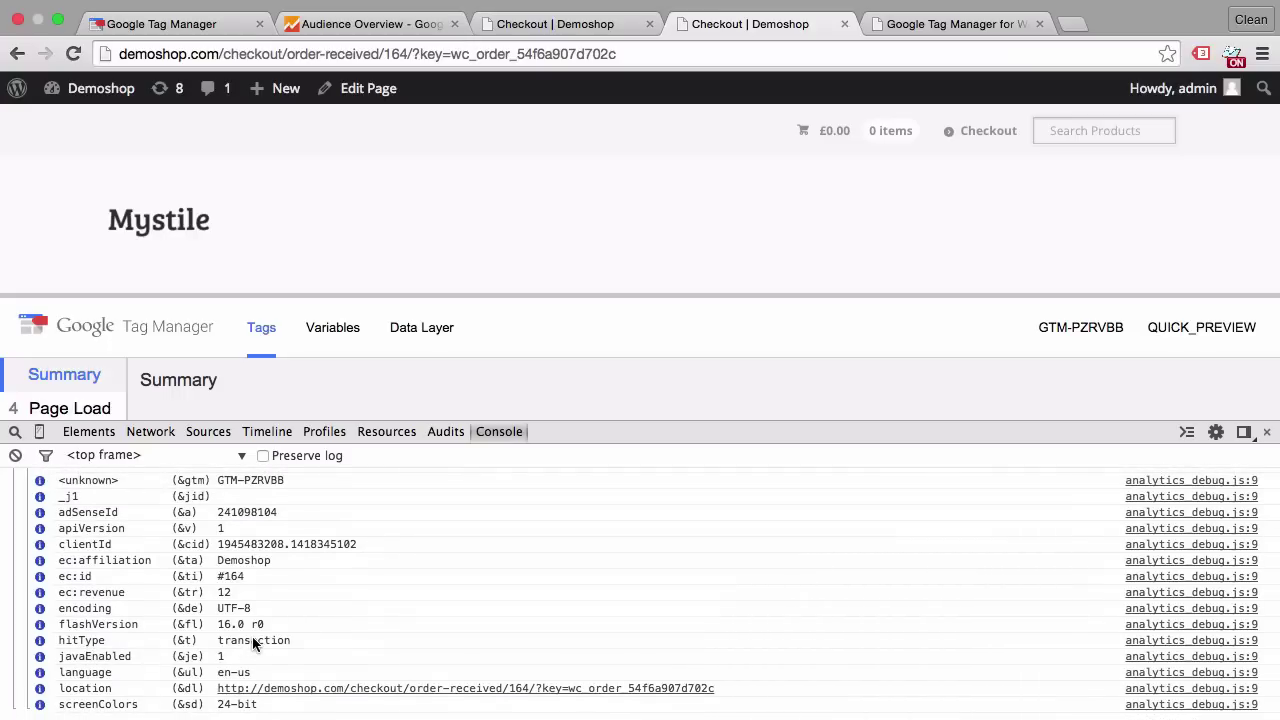
pyautogui.scroll(-1, 252, 636)
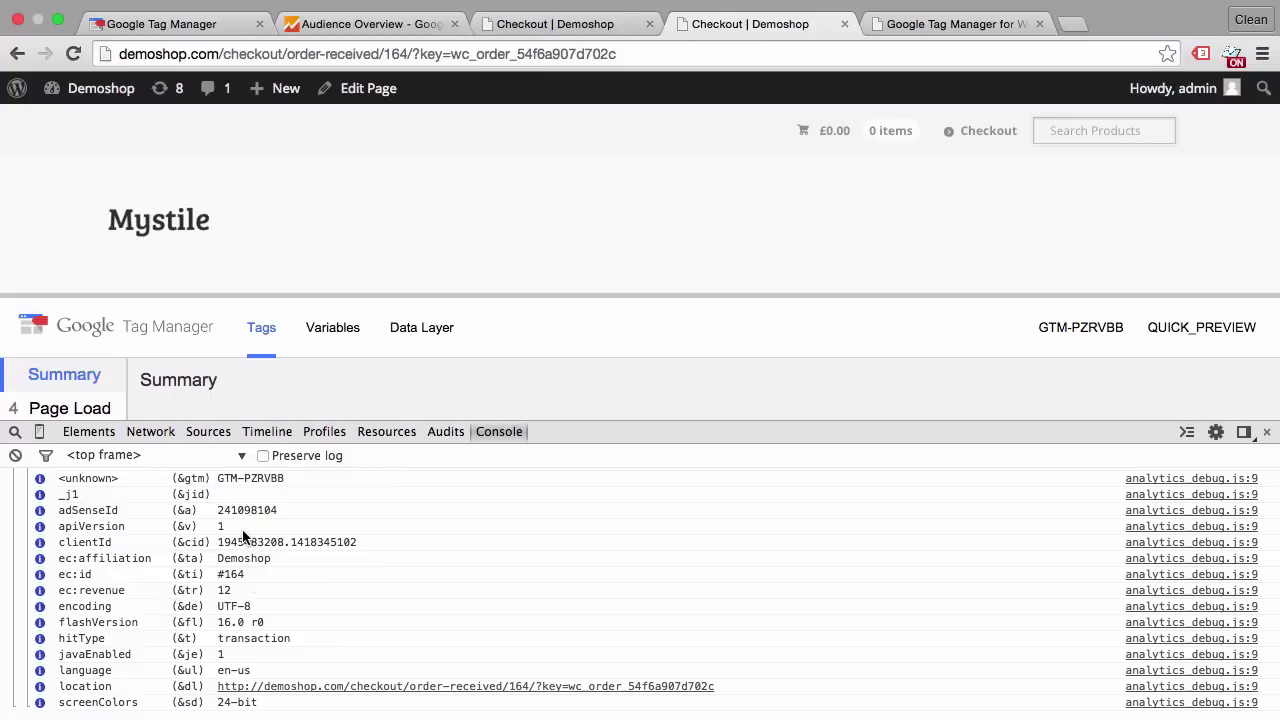
# Switch to Google Analytics and view the Ecommerce Overview report under Conversions
pyautogui.click(366, 22)
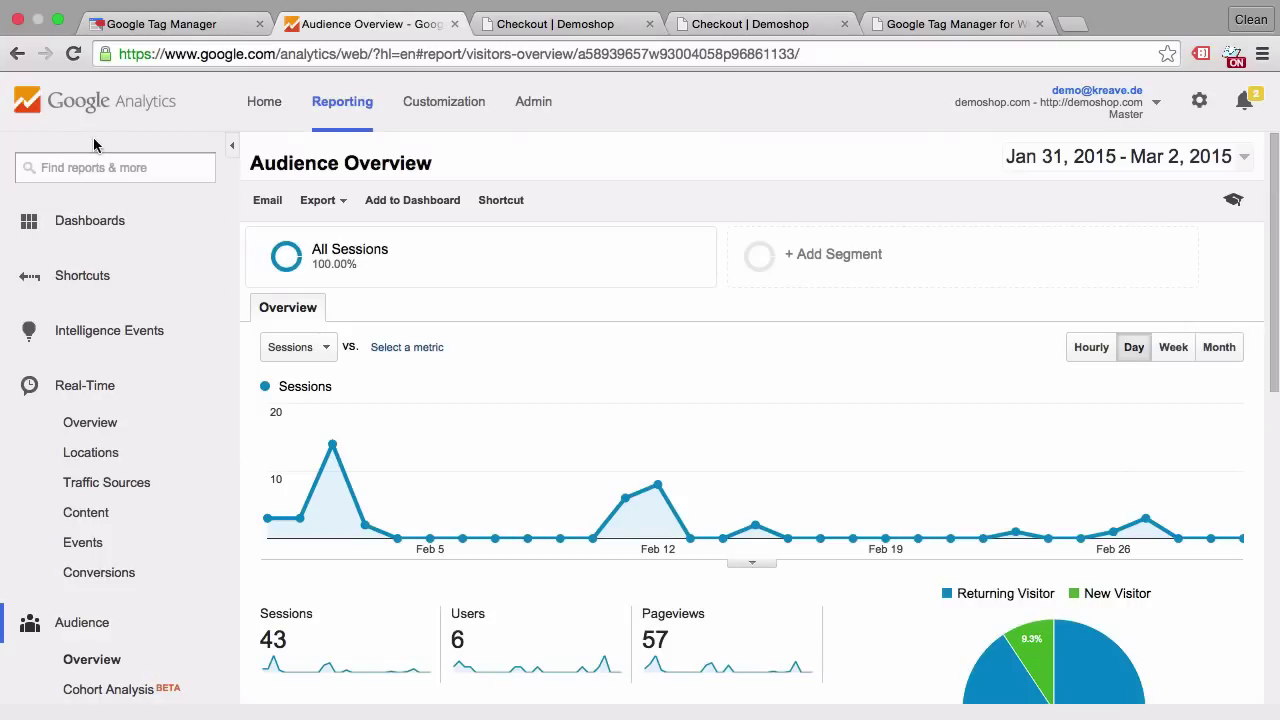
pyautogui.scroll(-3, 61, 446)
pyautogui.scroll(-8, 58, 446)
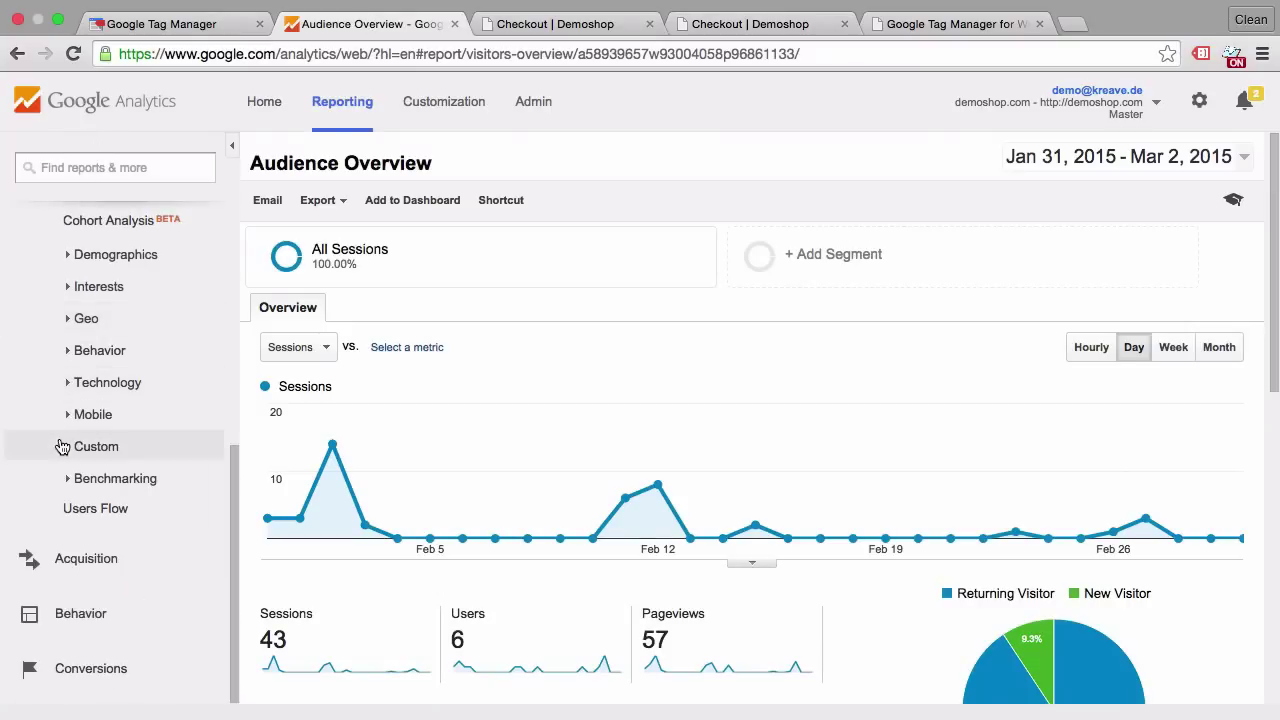
pyautogui.click(43, 683)
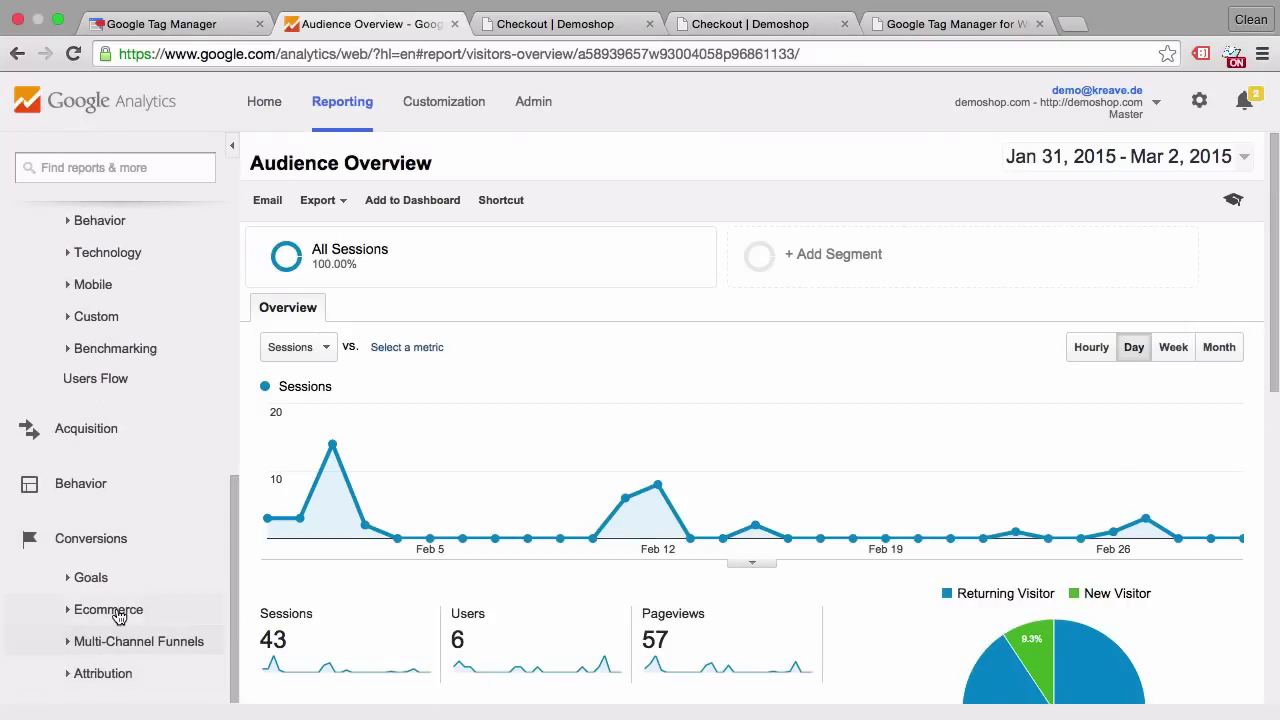
pyautogui.click(80, 609)
pyautogui.click(118, 641)
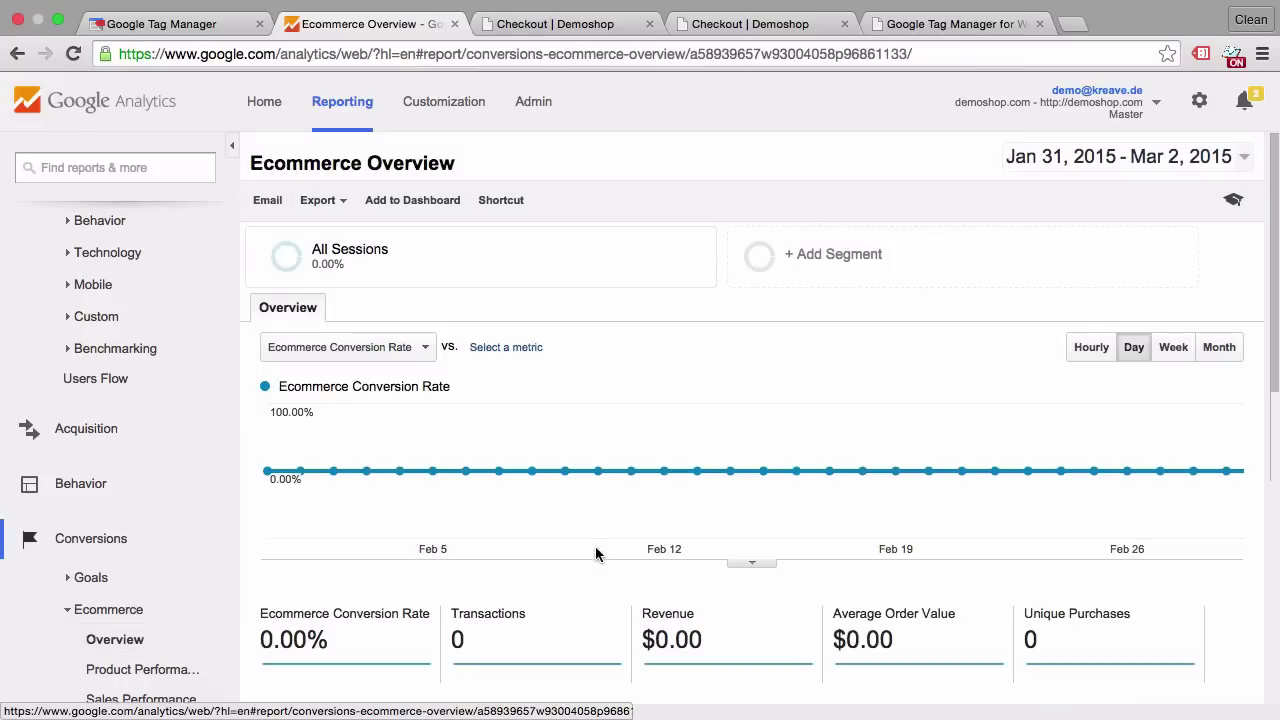
# Open the Ecommerce Settings of the Master view in the Google Analytics administration area
pyautogui.click(532, 117)
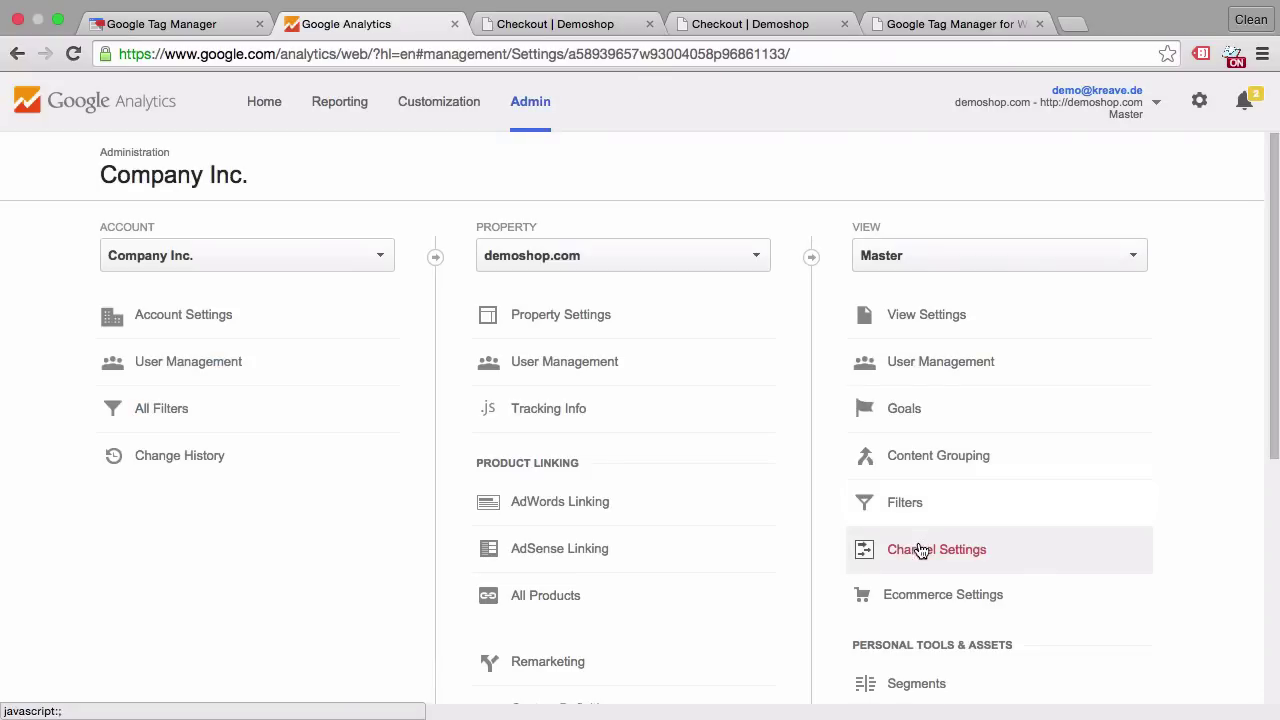
pyautogui.click(908, 592)
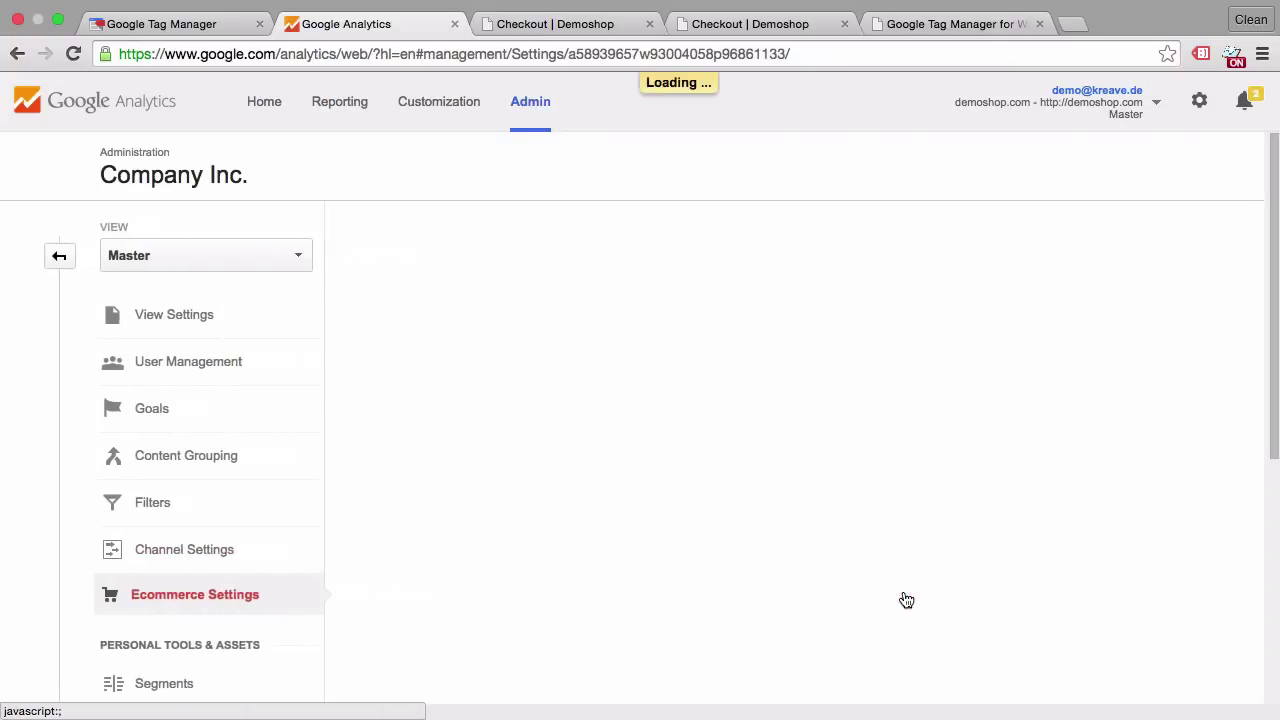